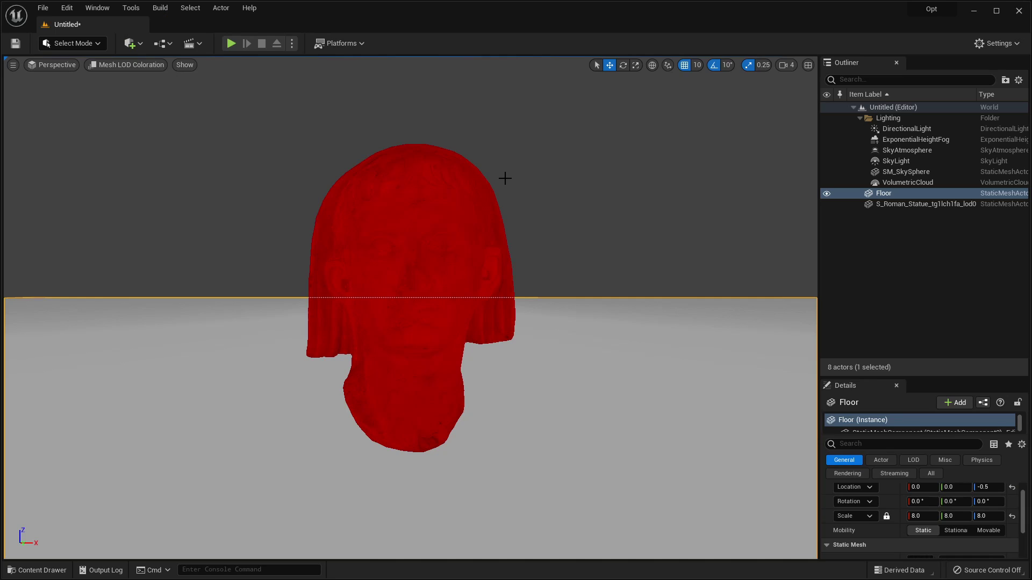
Pull the camera back until the statue's LOD colour changes, then Play In Editor with Alt+P.
right_click_drag(505, 179, 505, 237)
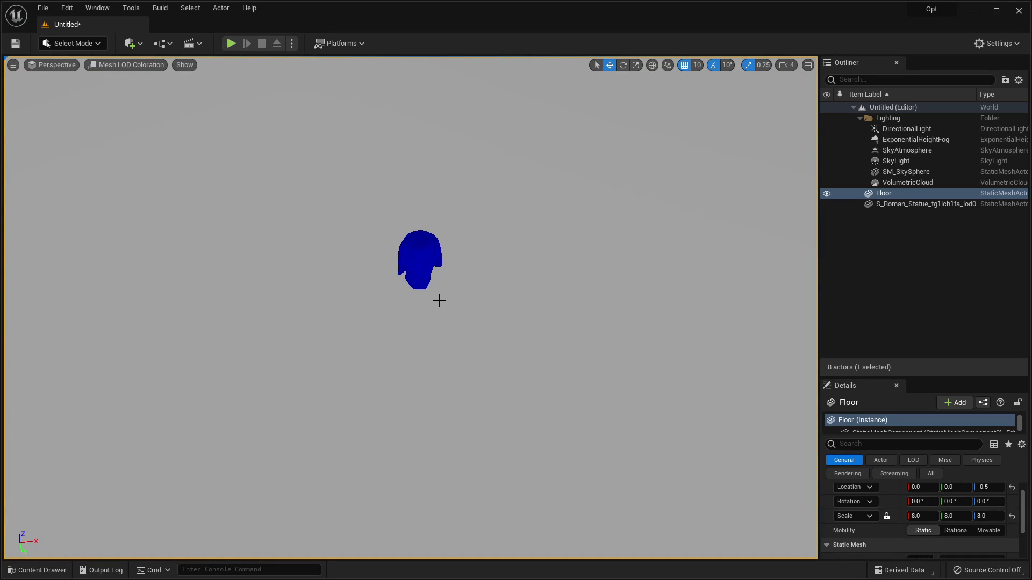
key("alt+p")
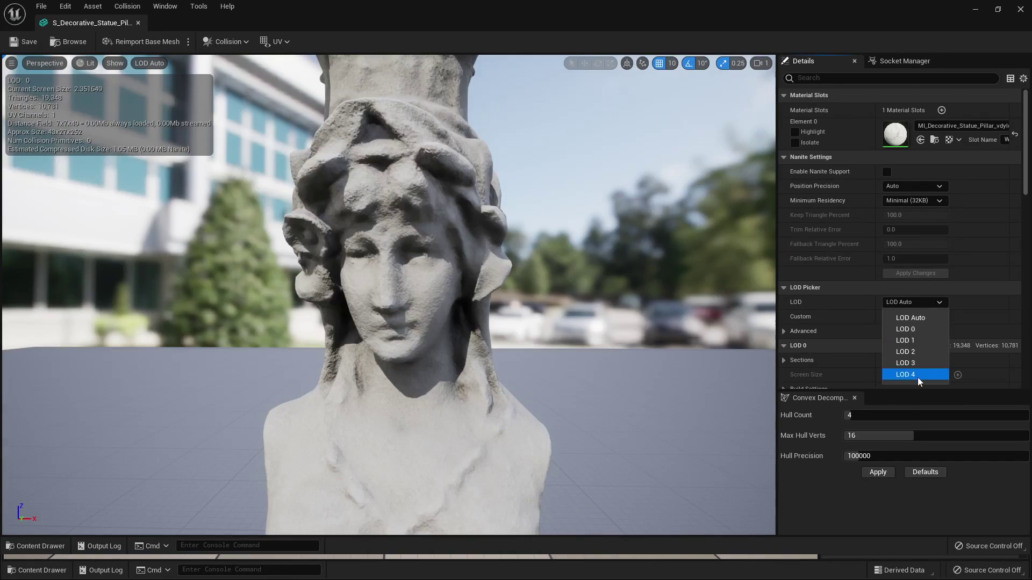
Preview the S_Decorative_Statue_Pillar mesh at LOD 4 from the LOD Picker.
left_click(918, 375)
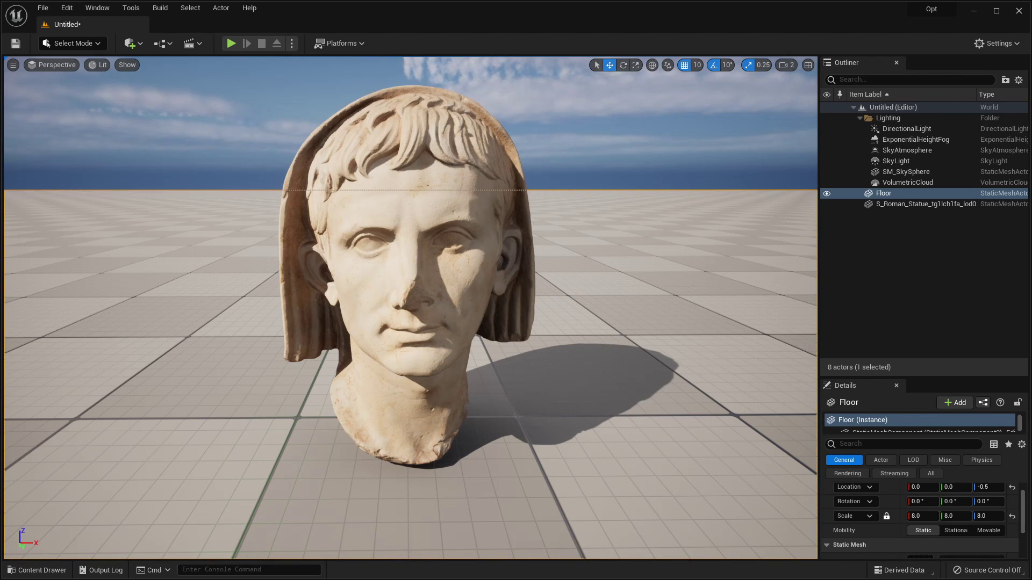
Find S_Roman_Statue with Ctrl+B, open it, and dolly the preview out until LOD 2 shows.
left_click(438, 163)
key("ctrl+b")
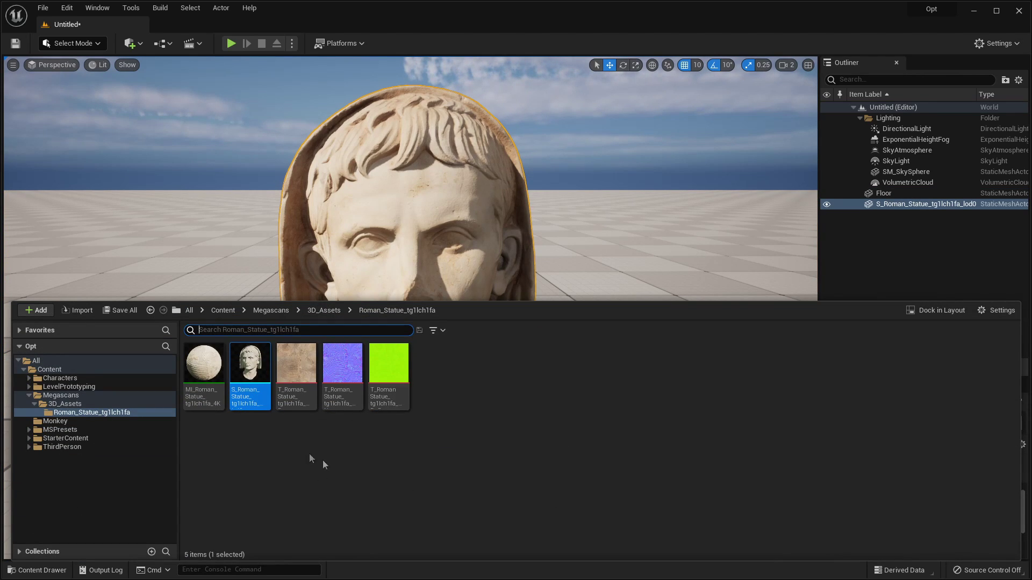
double_click(250, 368)
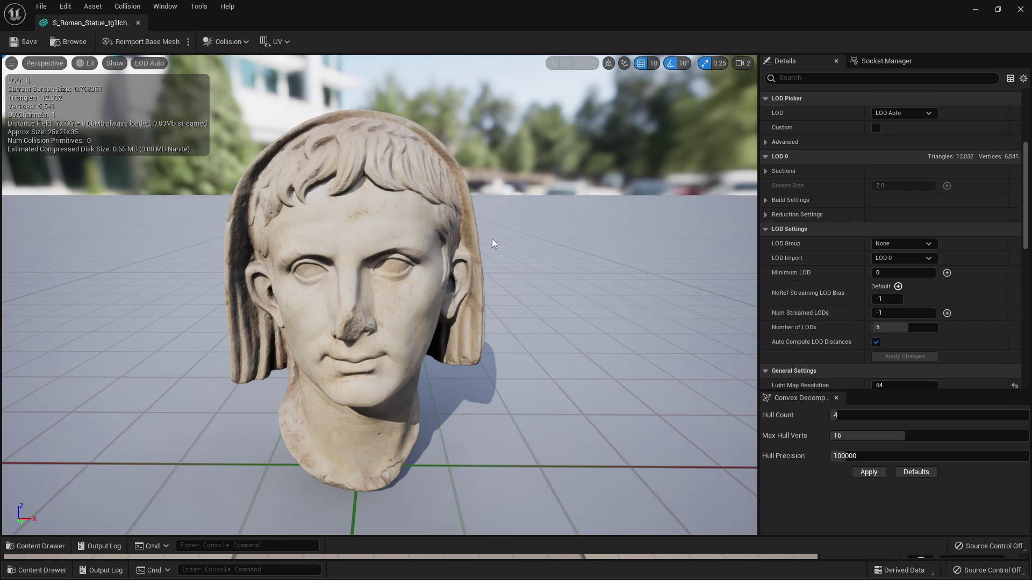
mouse_move(475, 225)
left_mouse_down()
mouse_move(479, 210)
mouse_move(473, 247)
mouse_move(473, 224)
left_mouse_up()
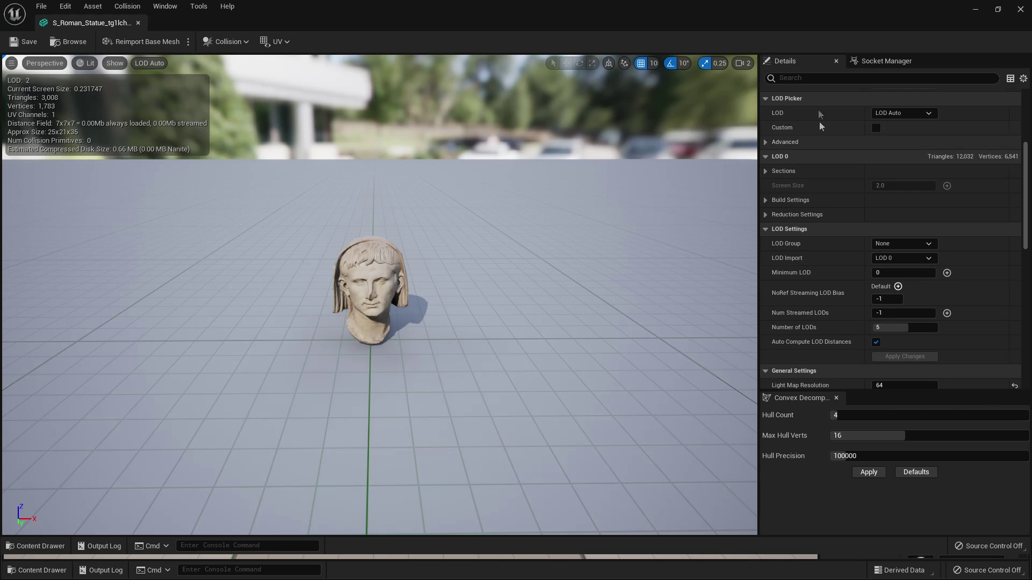
Force the S_Roman_Statue preview to LOD 4, then back to full-detail LOD 0 (12,032 triangles).
scroll(828, 161, "up", 2)
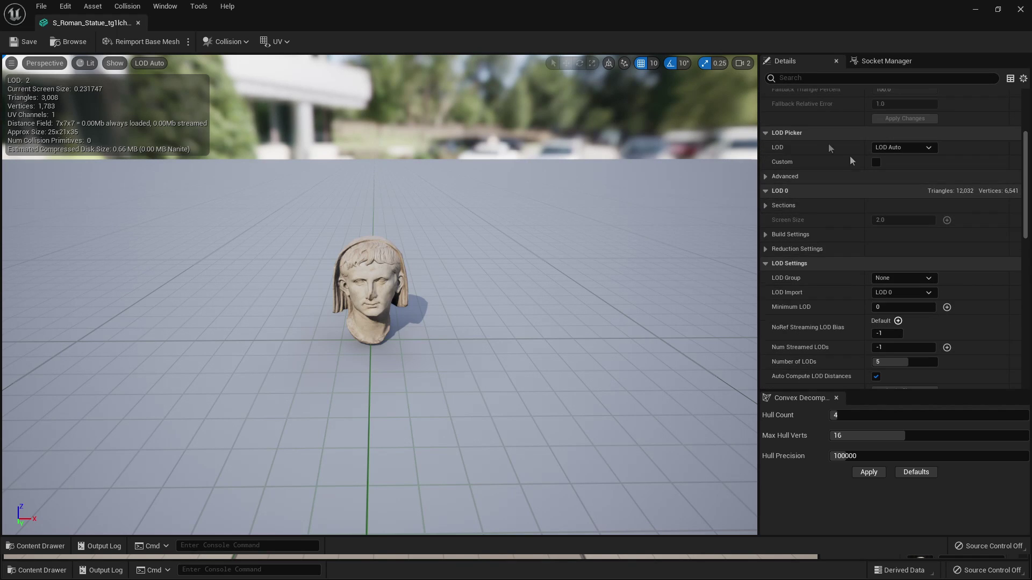
left_click(914, 148)
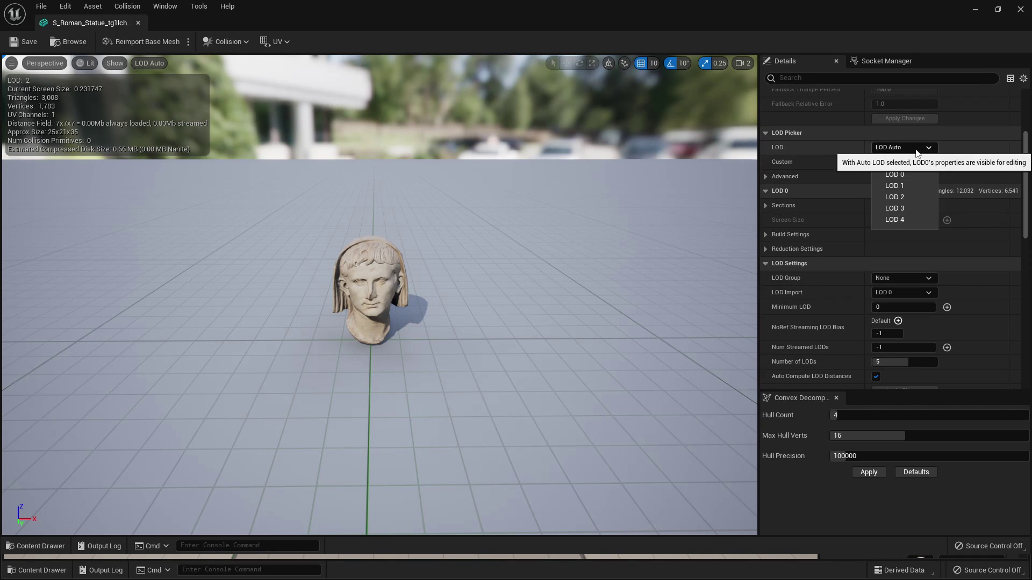
left_click(905, 219)
scroll(382, 280, "up", 8)
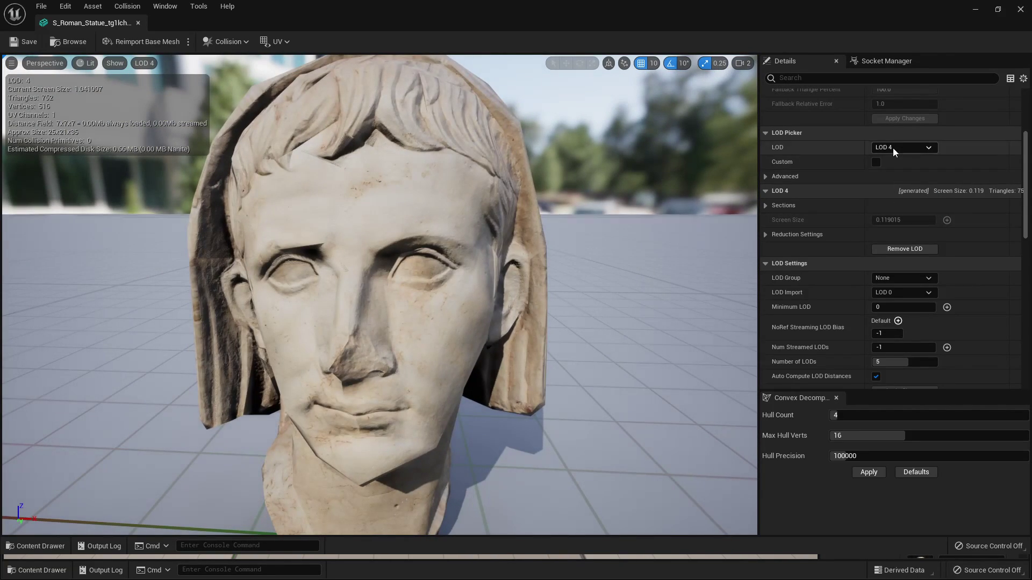
left_click(891, 147)
left_click(893, 176)
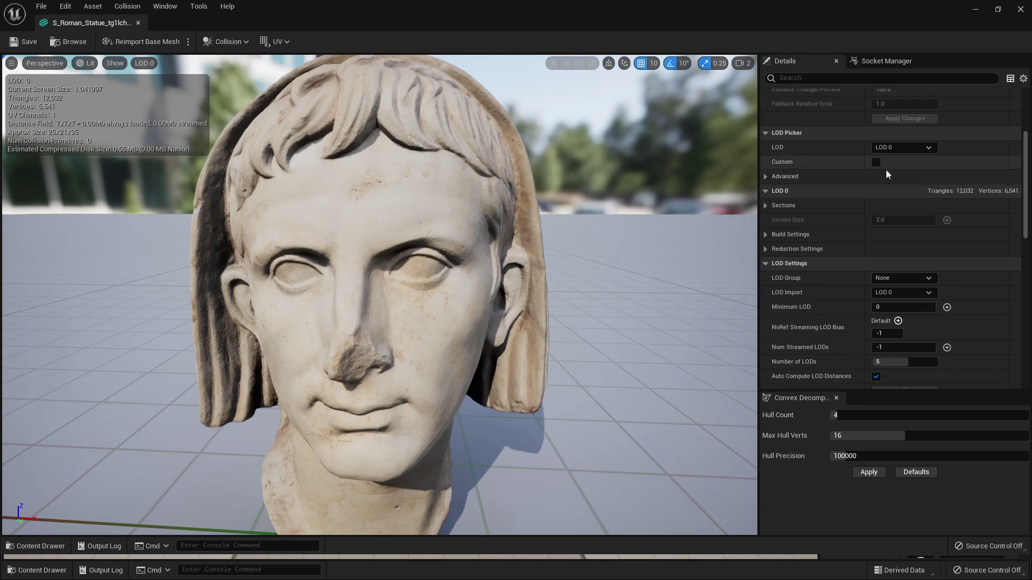
scroll(886, 170, "down", 3)
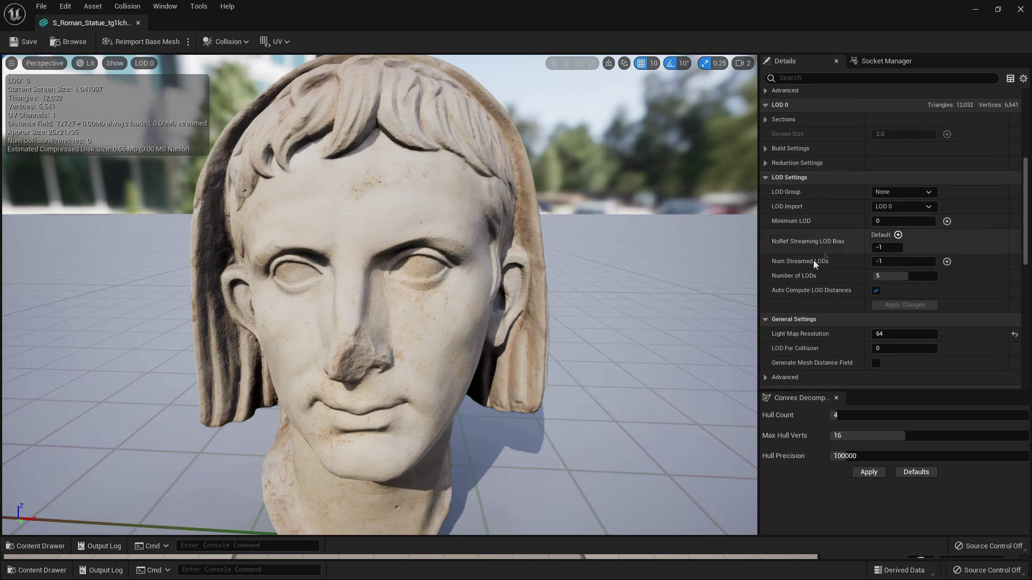
Set the statue mesh's Number of LODs to 7 and apply the change.
left_click(895, 276)
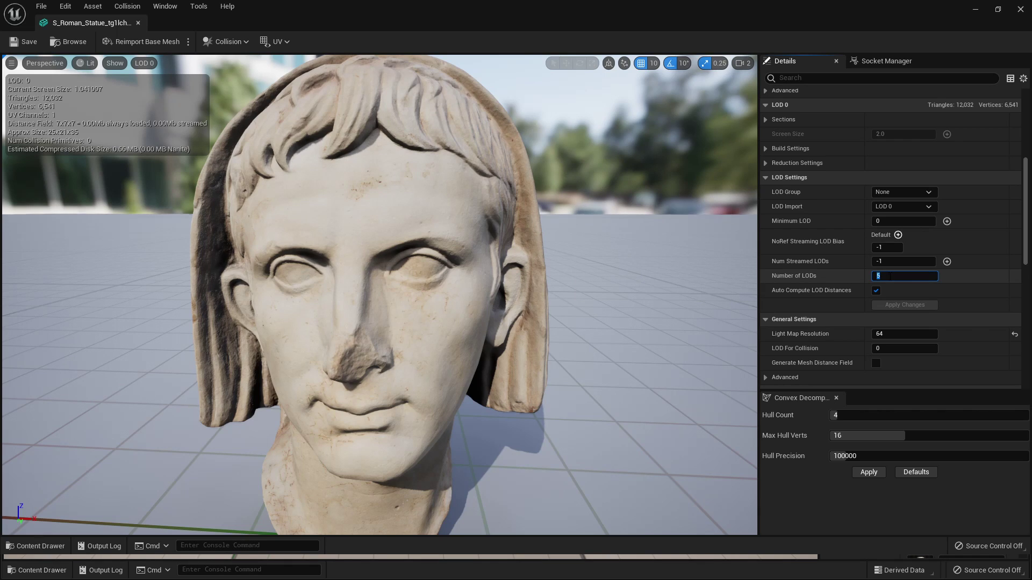
key("Return")
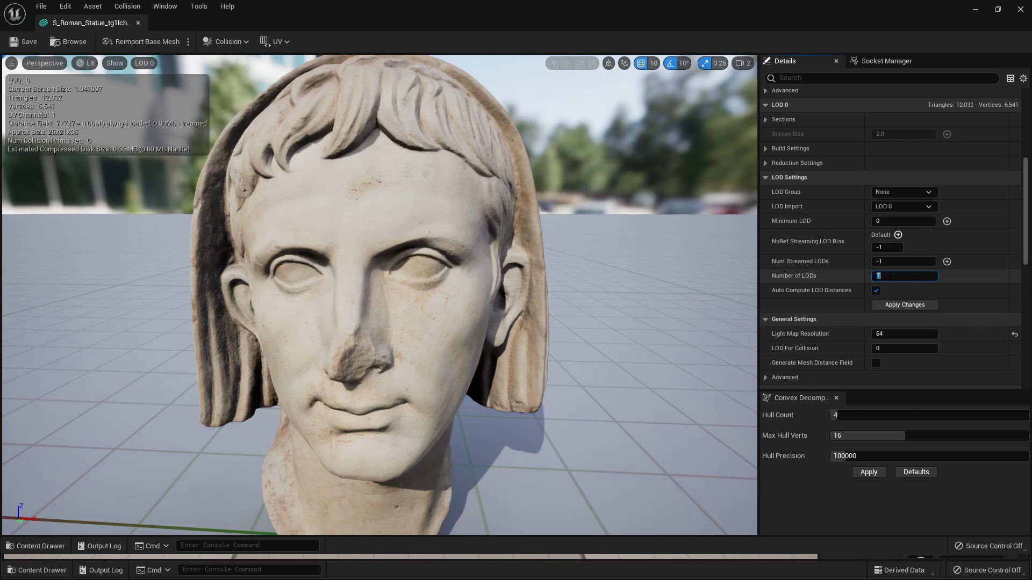
left_click(905, 305)
scroll(904, 301, "up", 4)
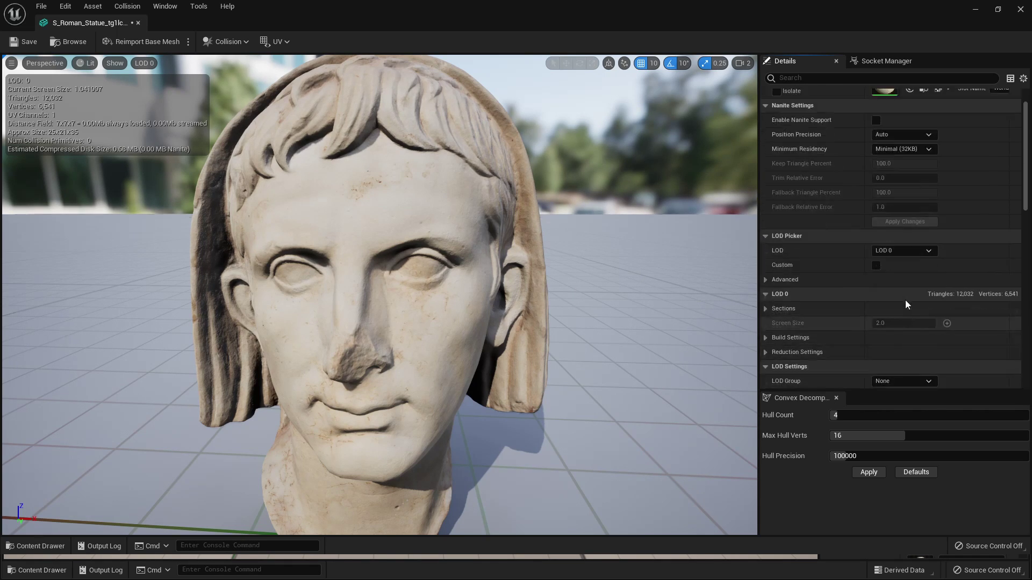
Preview the coarsest LOD 6 at 188 triangles and enable the Custom LOD option.
left_click(907, 252)
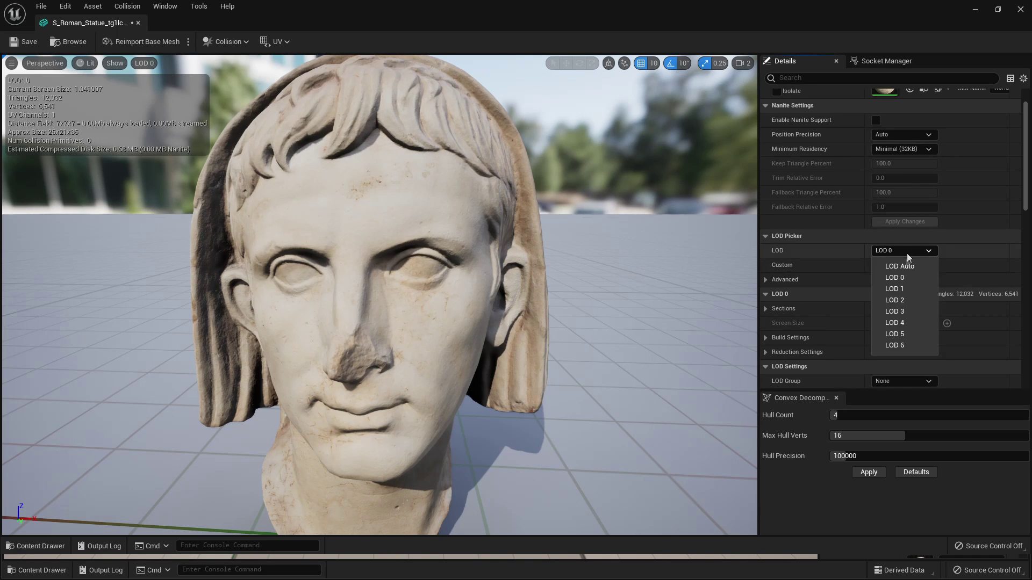
left_click(904, 345)
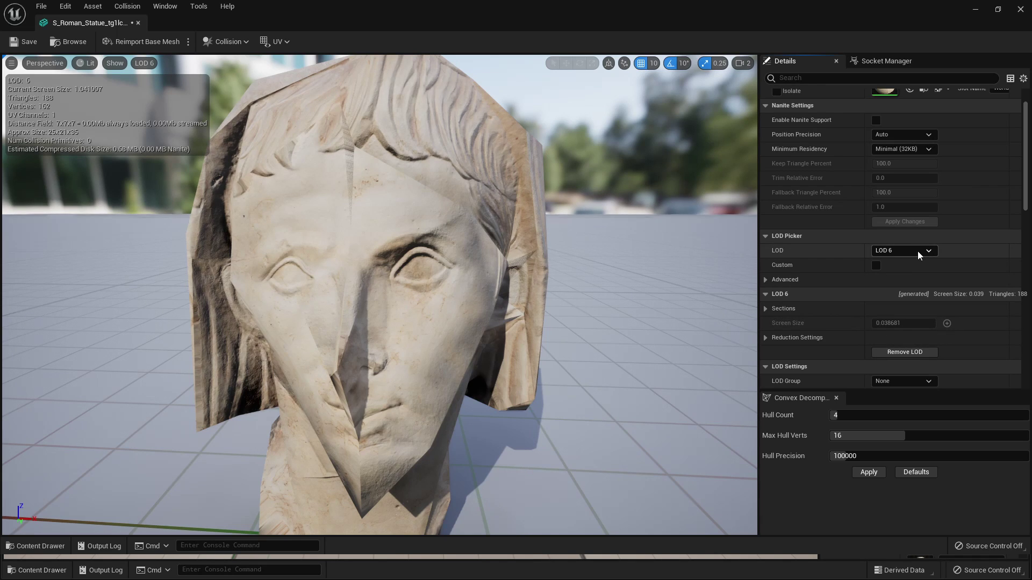
scroll(938, 246, "down", 1)
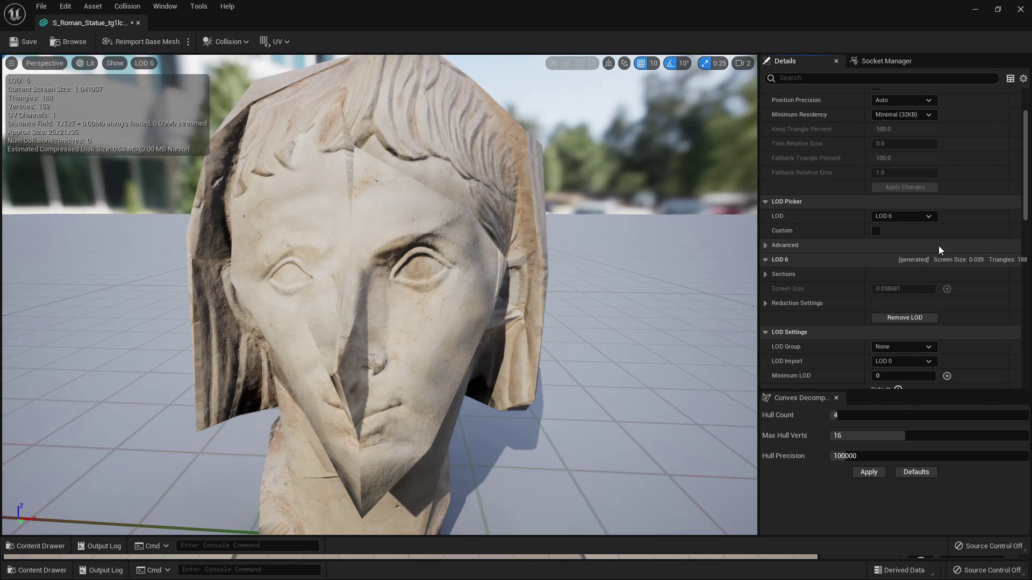
left_click(876, 231)
Uncheck Auto Compute LOD Distances, apply it, review each LOD's screen size, and minimize the mesh editor.
scroll(939, 254, "down", 15)
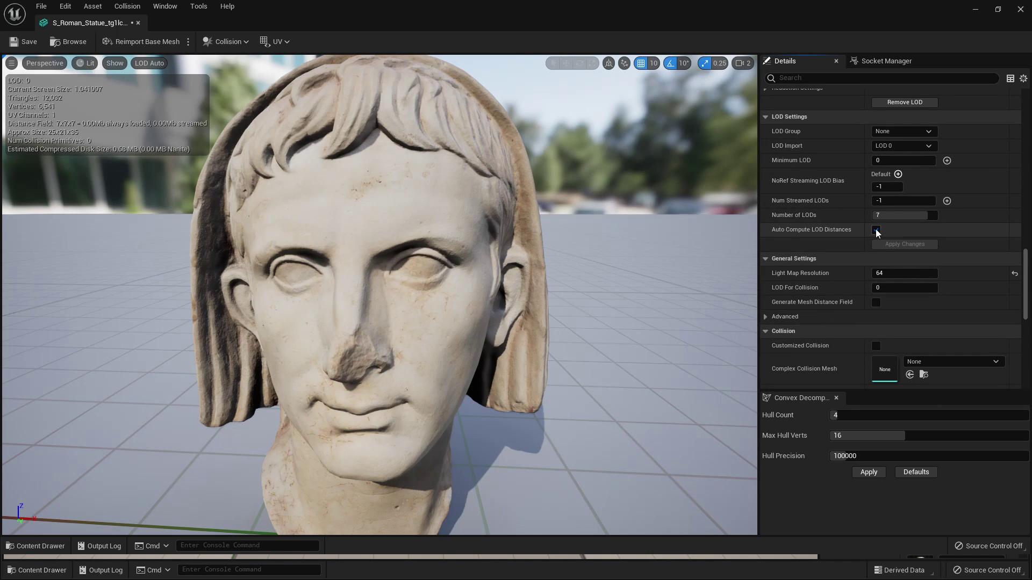
left_click(876, 231)
left_click(905, 245)
scroll(898, 250, "up", 5)
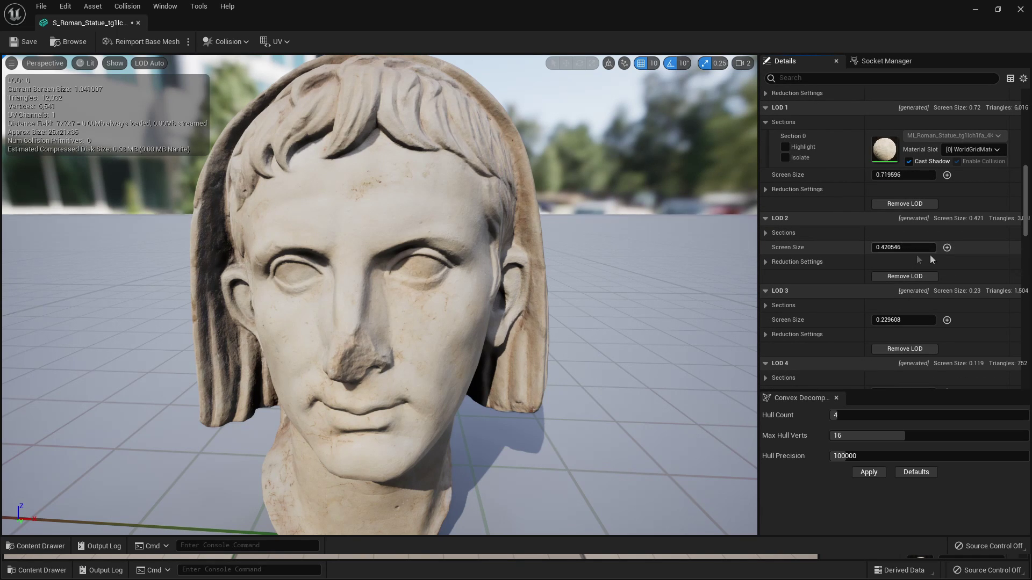
scroll(908, 231, "down", 5)
scroll(904, 227, "down", 2)
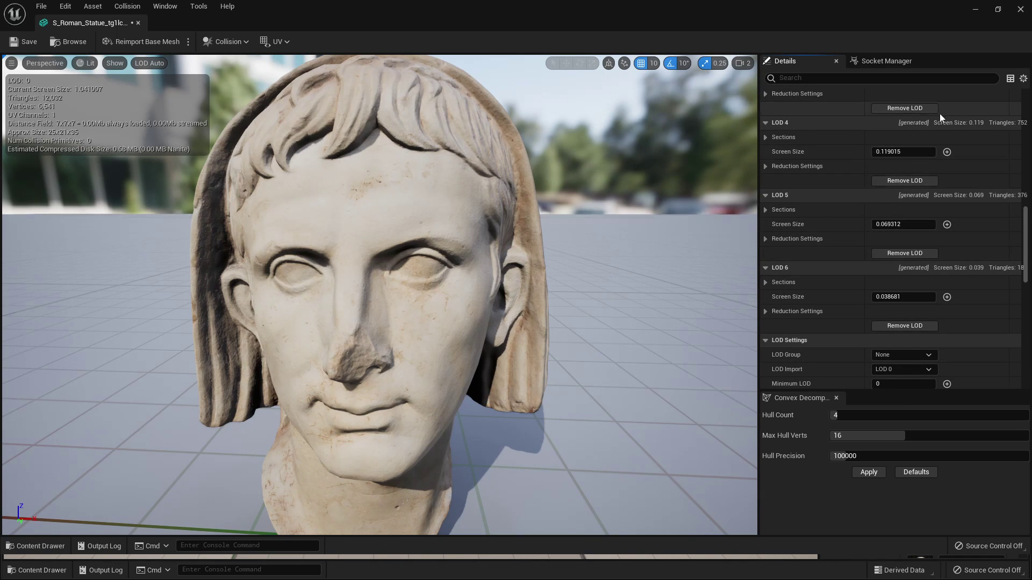
left_click(977, 11)
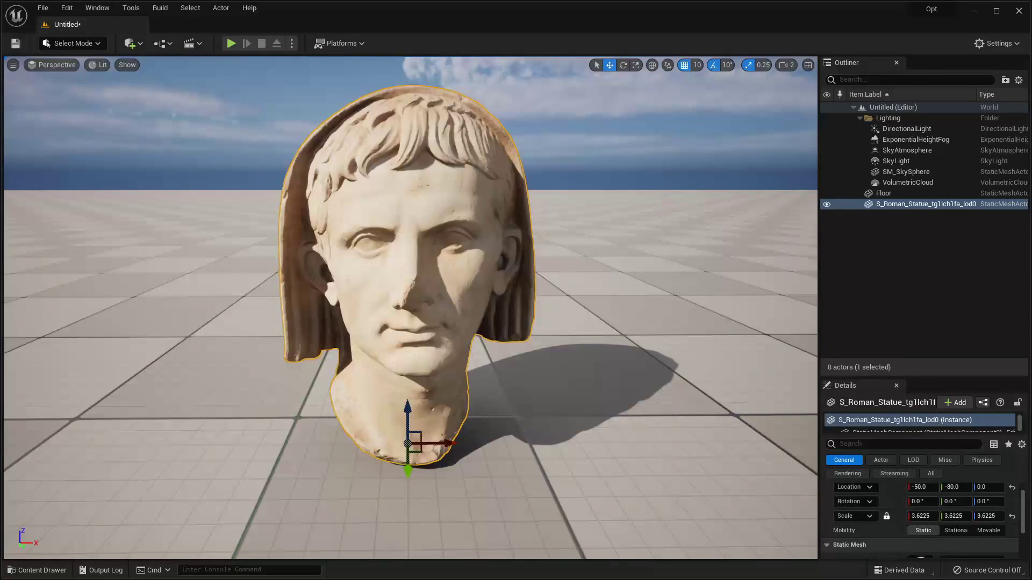
Bring up the Content Drawer at the Monkey folder, orbiting around the monkey model along the way.
left_click(37, 570)
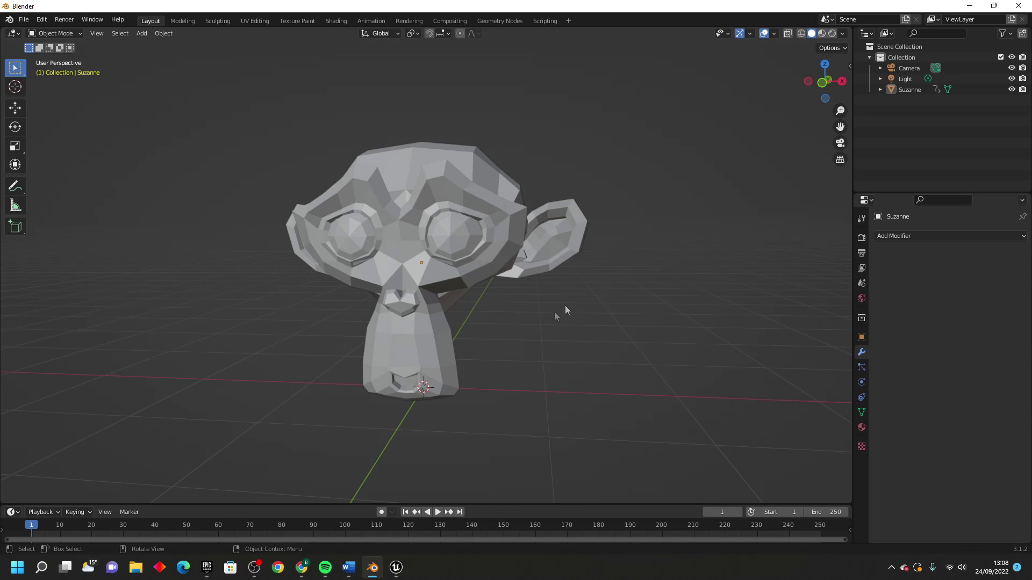
scroll(553, 312, "down", 2)
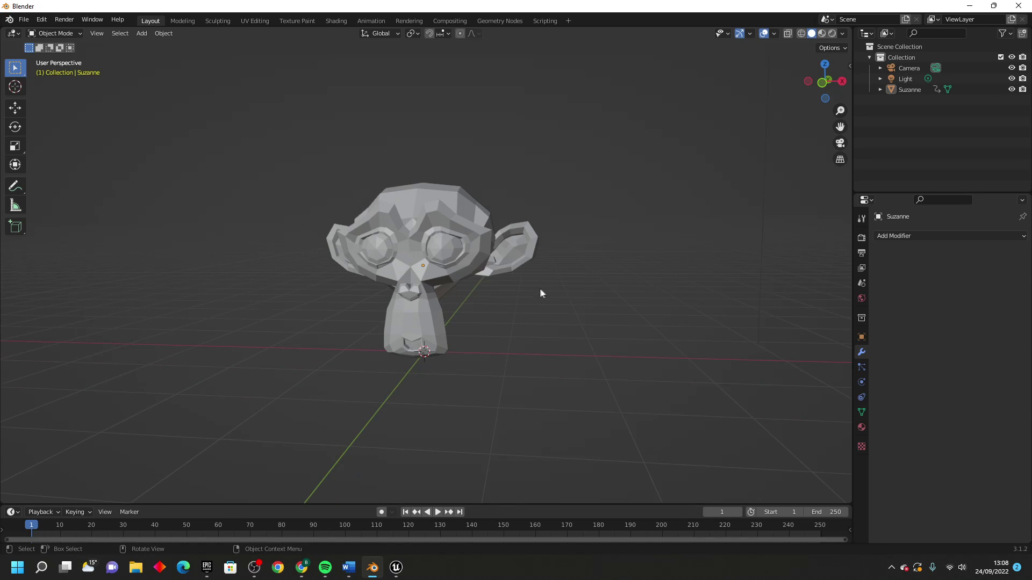
mouse_move(539, 288)
middle_mouse_down()
mouse_move(603, 301)
mouse_move(549, 304)
middle_mouse_up()
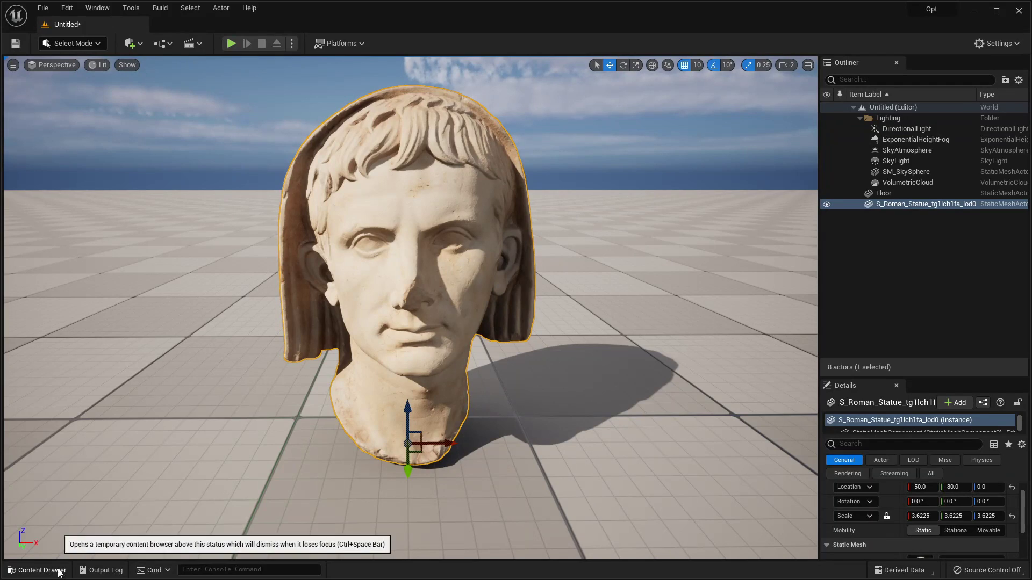
left_click(38, 570)
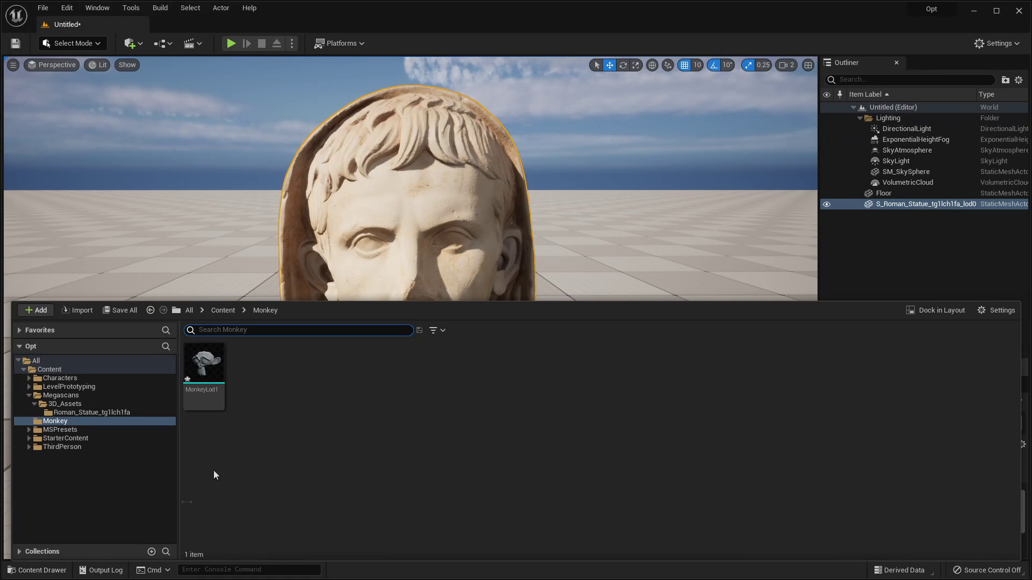
Open MonkeyLod1 in the mesh editor, then set its Number of LODs to 2 and apply.
mouse_move(210, 368)
double_click(210, 368)
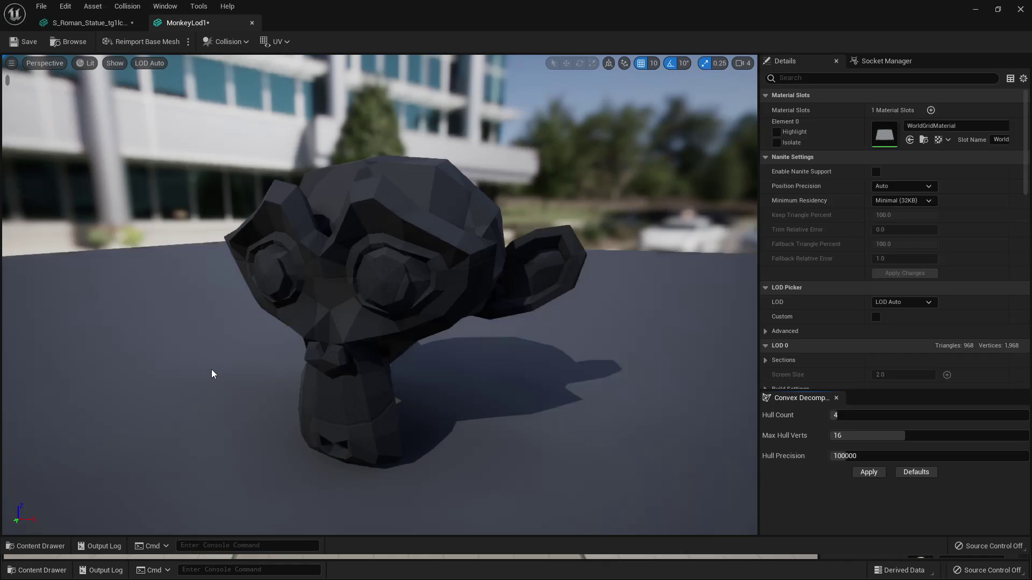
scroll(937, 230, "down", 6)
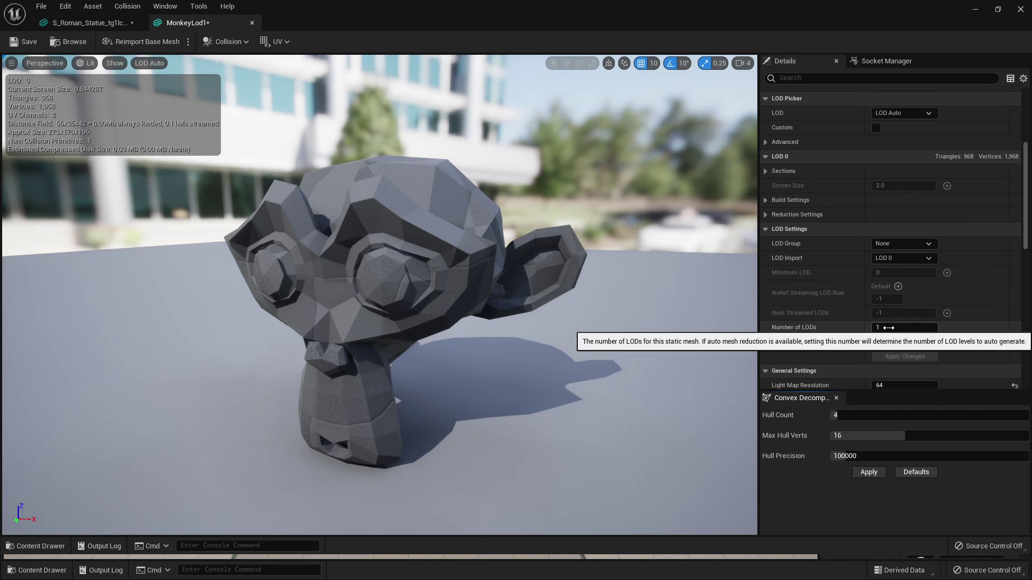
left_click(887, 326)
type("2")
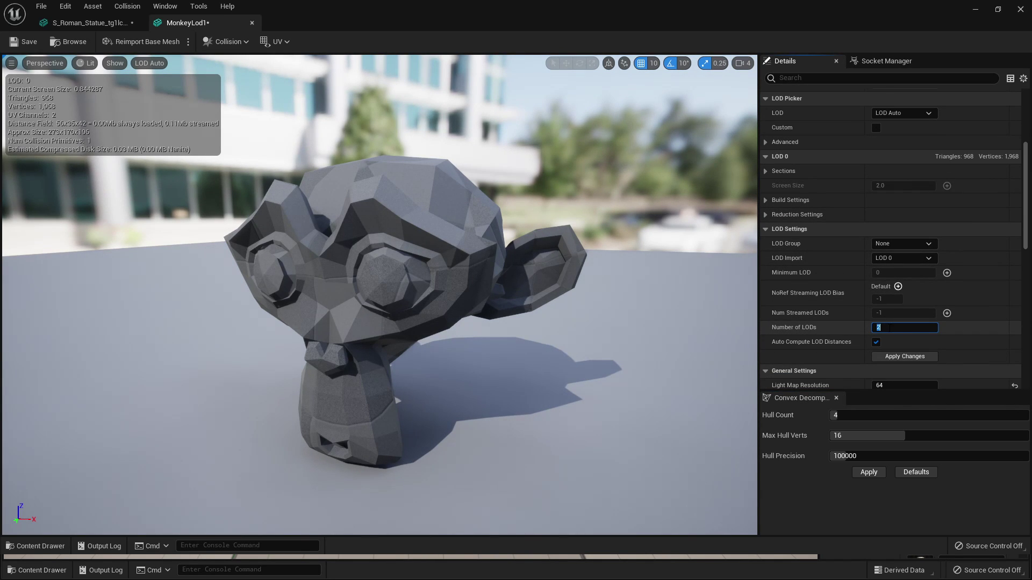
left_click(894, 354)
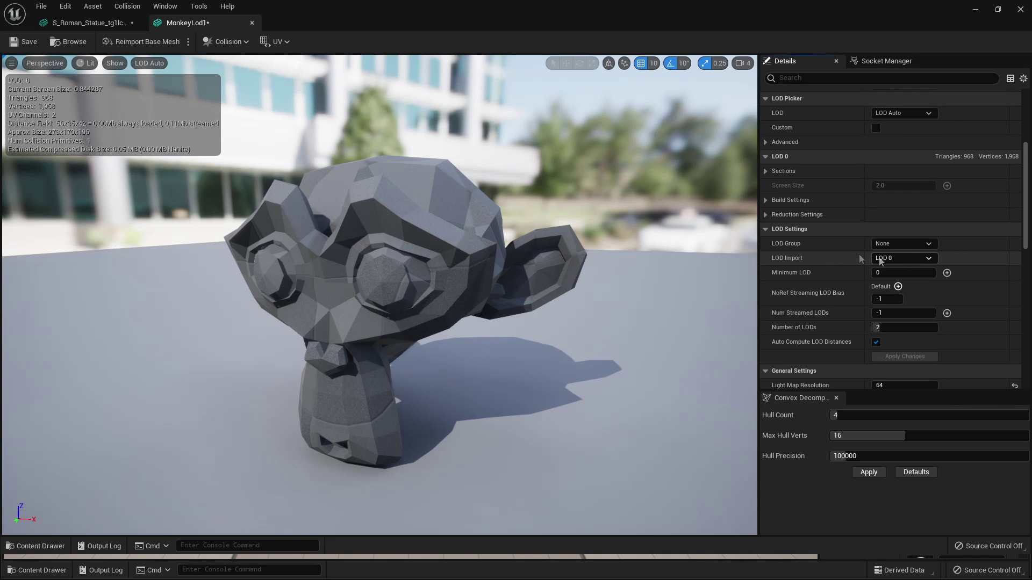
left_click(911, 259)
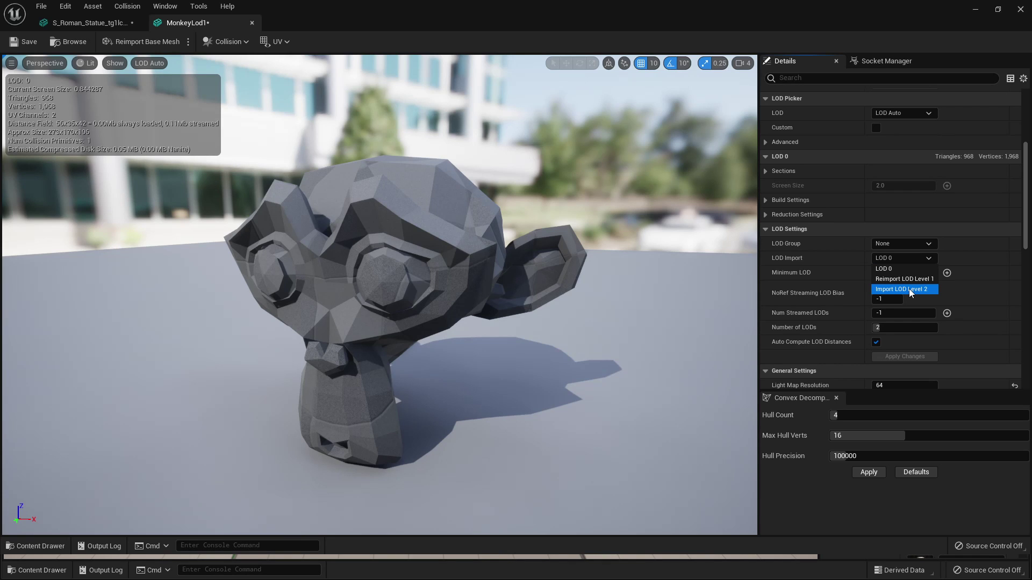
Import a lower-detail mesh as LOD Level 2, preview LOD 2, then return the preview to LOD Auto.
left_click(910, 291)
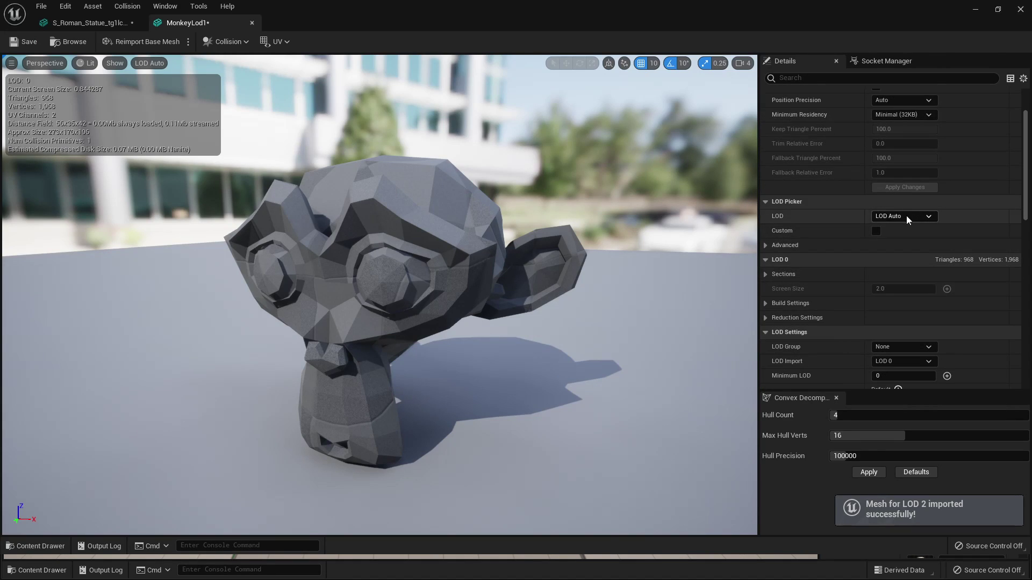
left_click(906, 215)
left_click(901, 264)
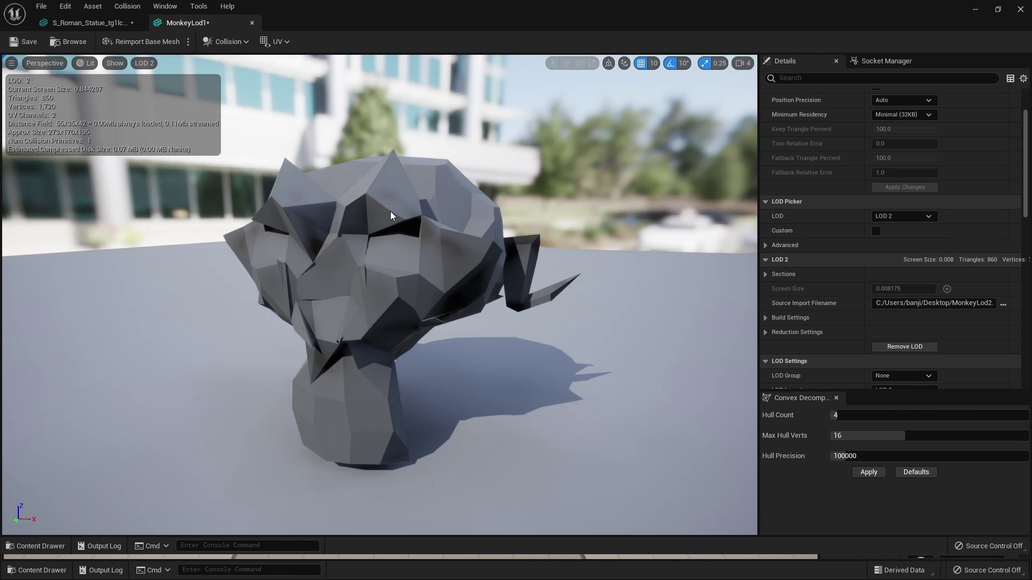
left_click(891, 217)
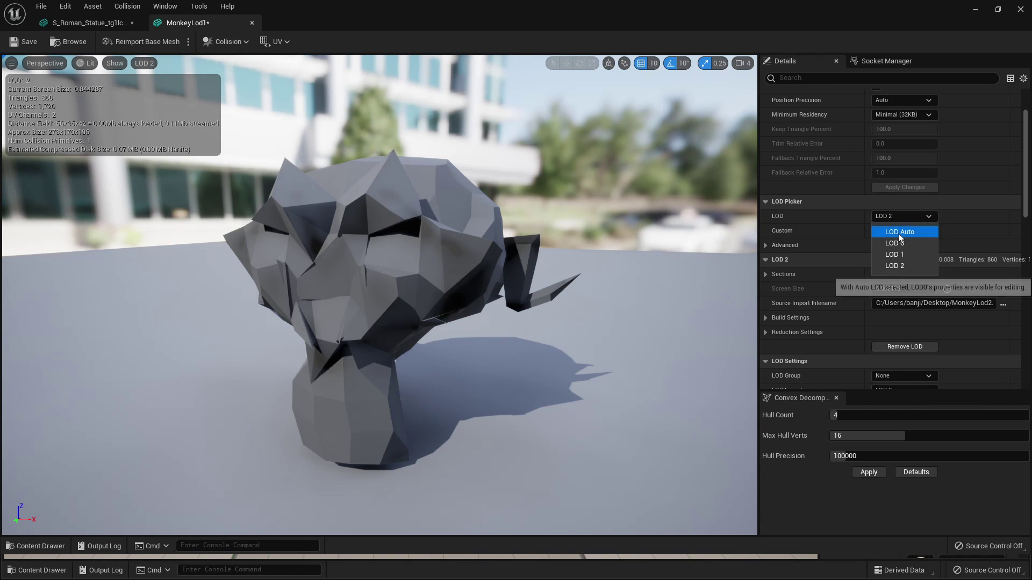
left_click(899, 234)
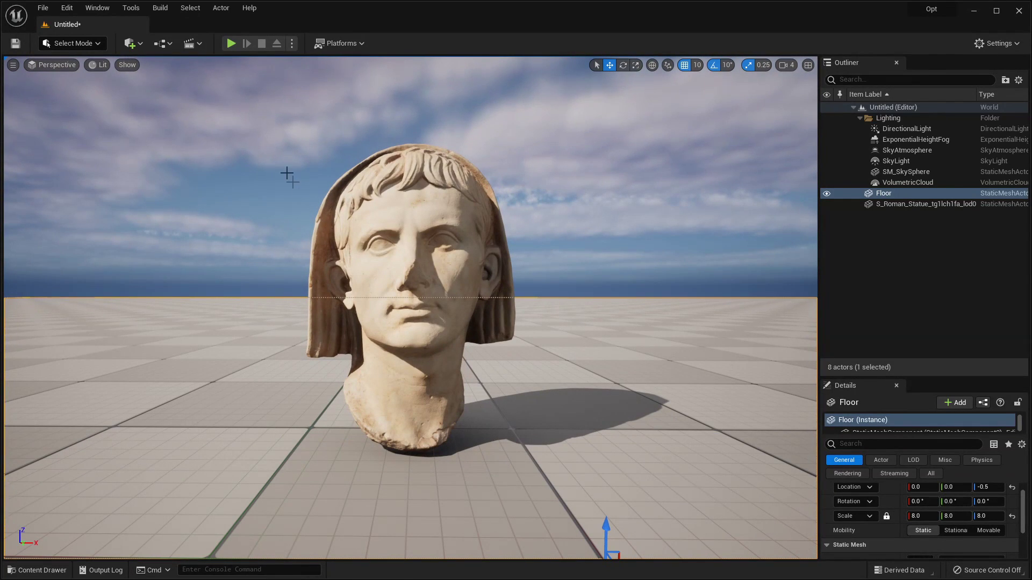
Switch the viewport to Mesh LOD Coloration, focus the Floor with F, and scroll the camera in and out.
left_click(98, 64)
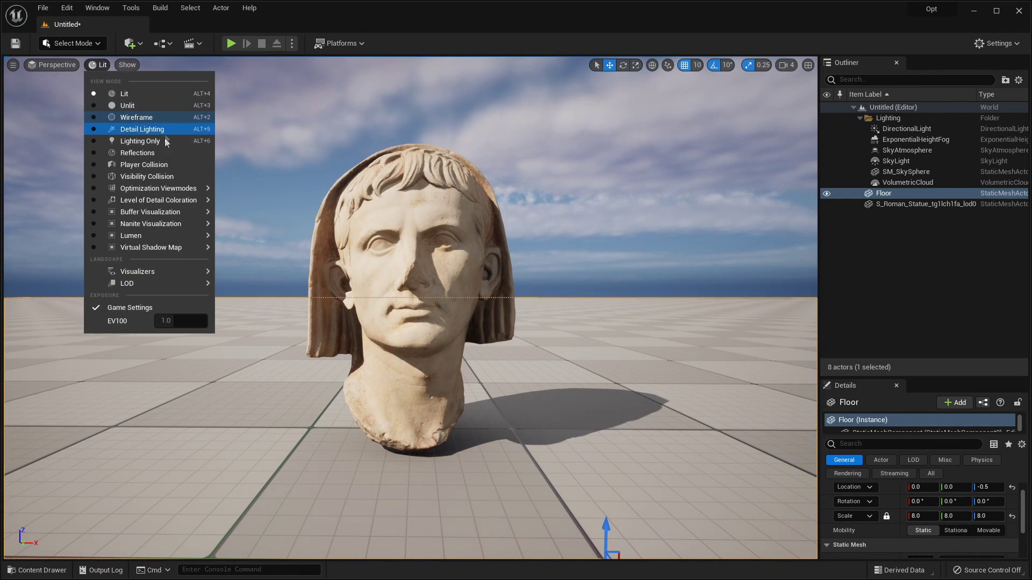
mouse_move(170, 201)
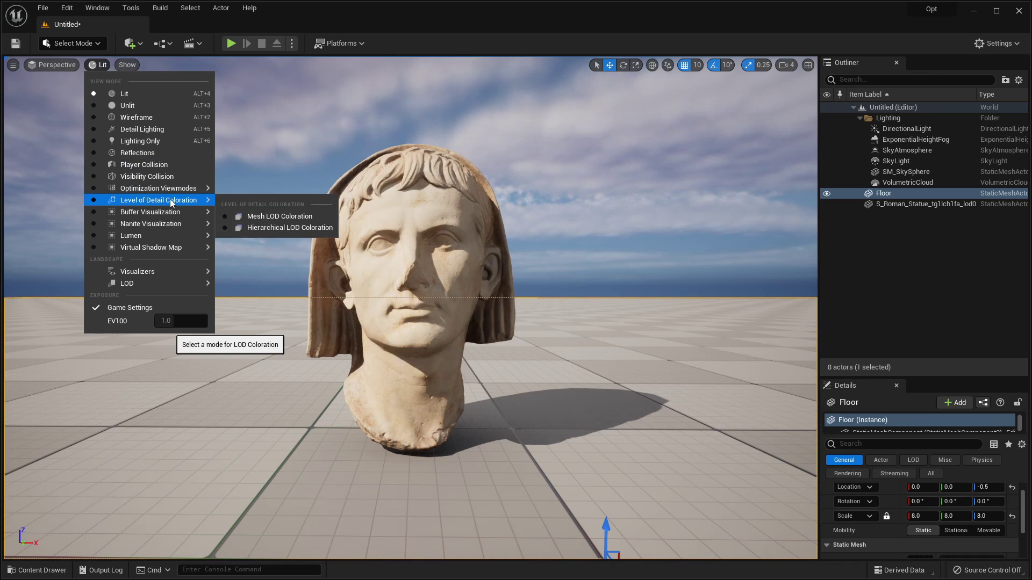
left_click(277, 217)
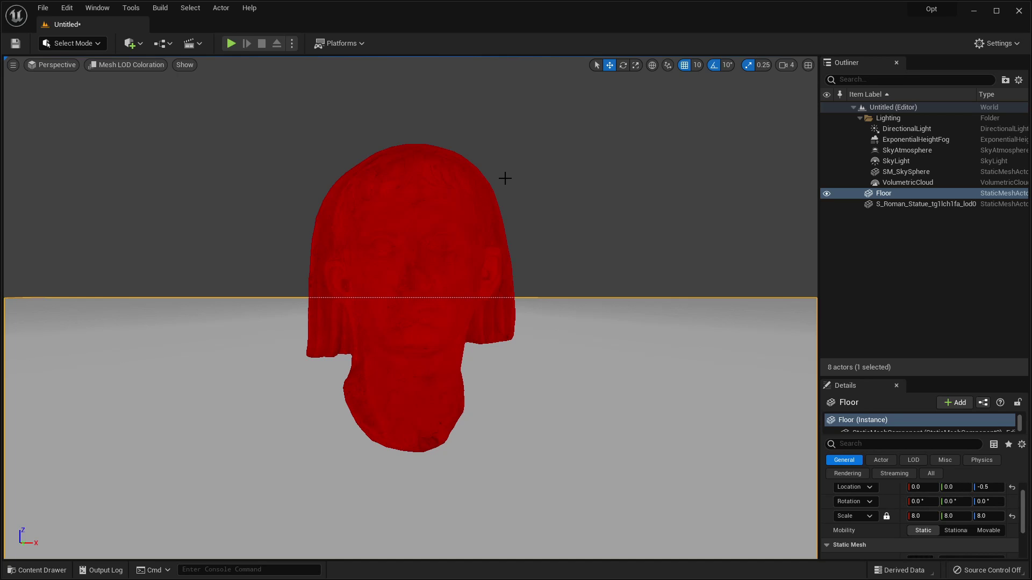
key("f")
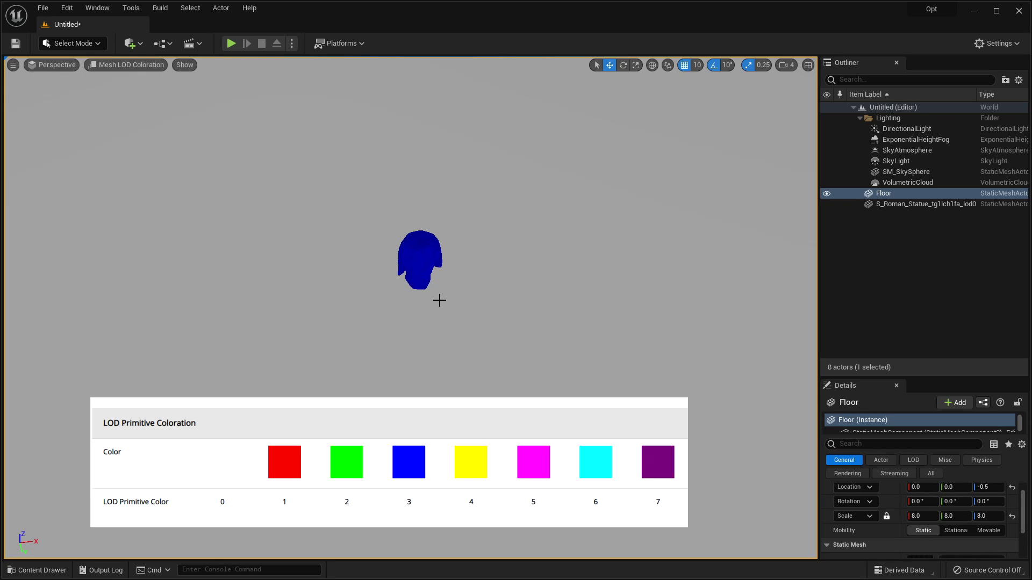
scroll(506, 300, "down", 10)
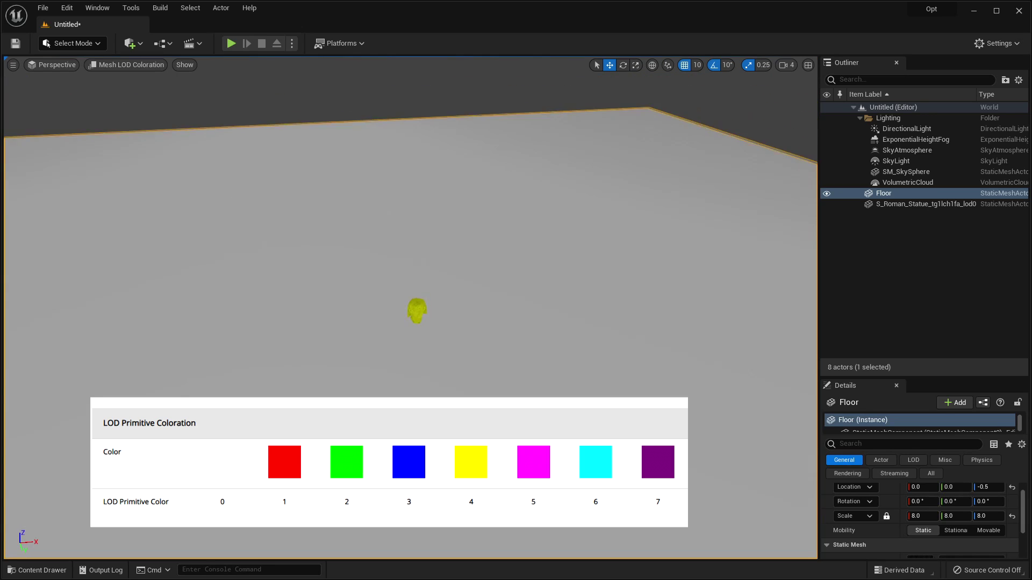
scroll(410, 307, "up", 10)
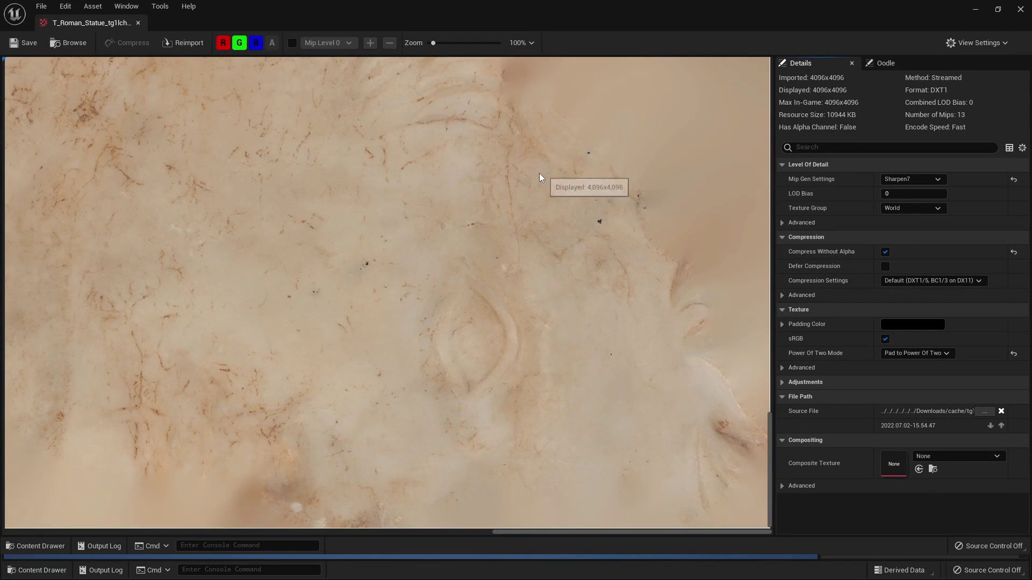
Zoom the 4096x4096 statue texture out and back in to watch its displayed mip resolution change.
scroll(540, 173, "down", 4)
scroll(541, 173, "down", 5)
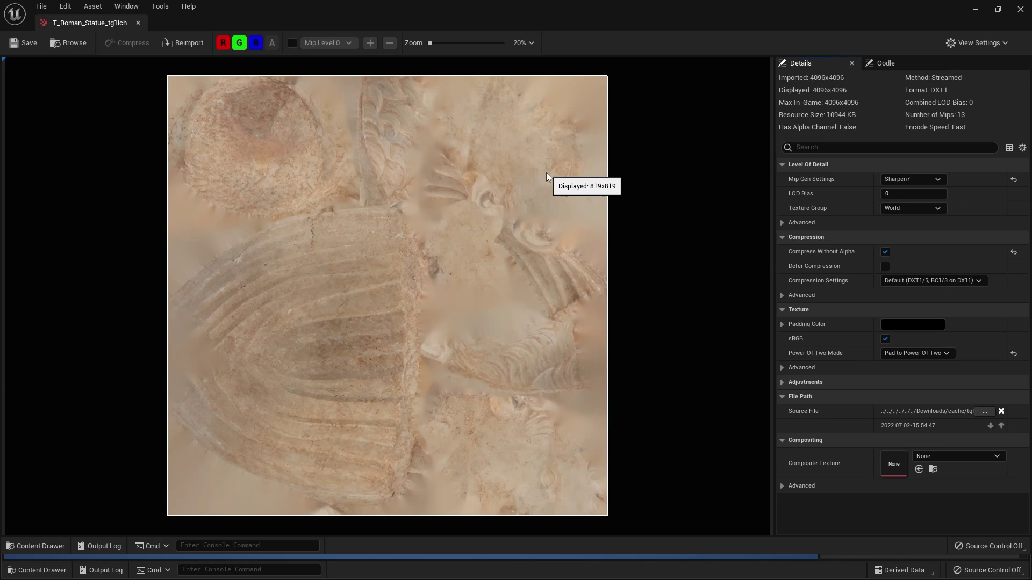
scroll(547, 173, "down", 2)
scroll(546, 176, "down", 2)
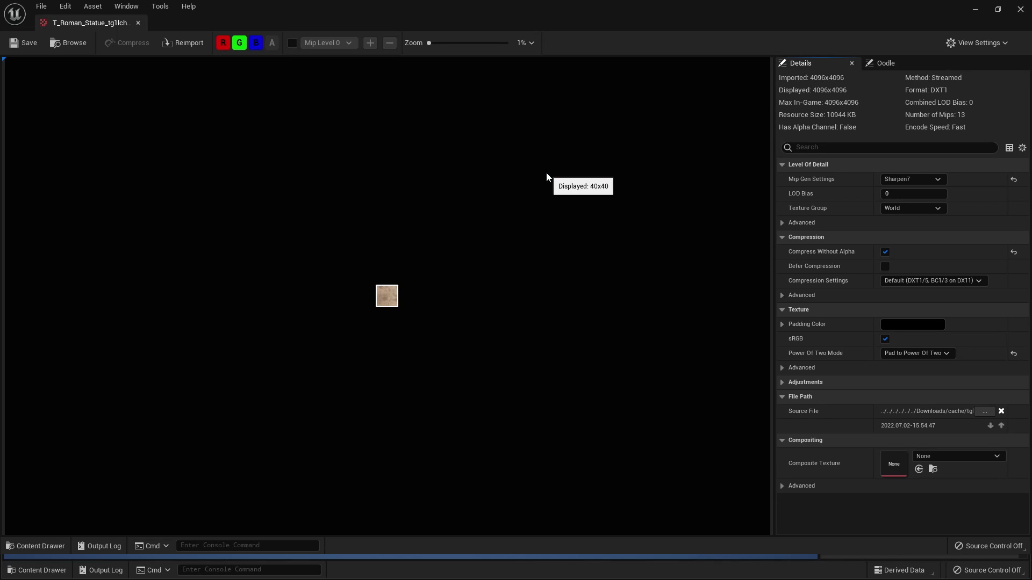
scroll(546, 177, "up", 1)
scroll(546, 177, "up", 1)
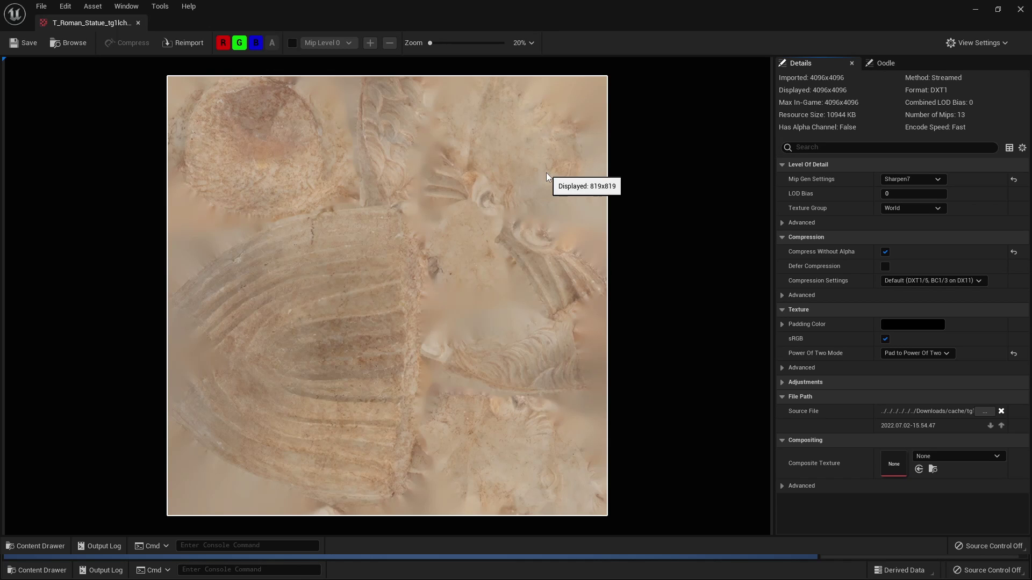
scroll(546, 173, "up", 1)
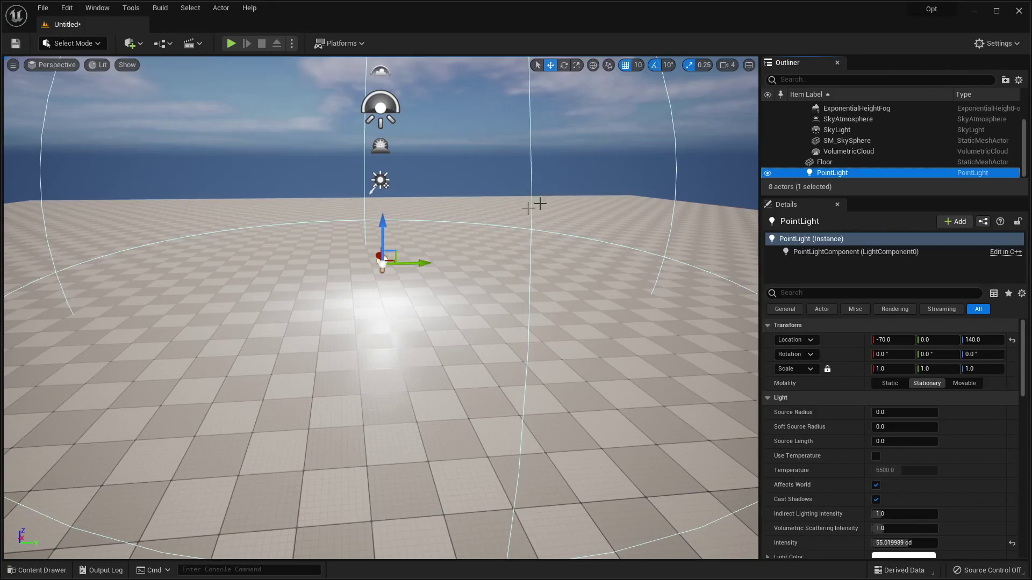
Try Movable, then set the PointLight to Stationary and review the Build menu's lighting options.
left_click(964, 383)
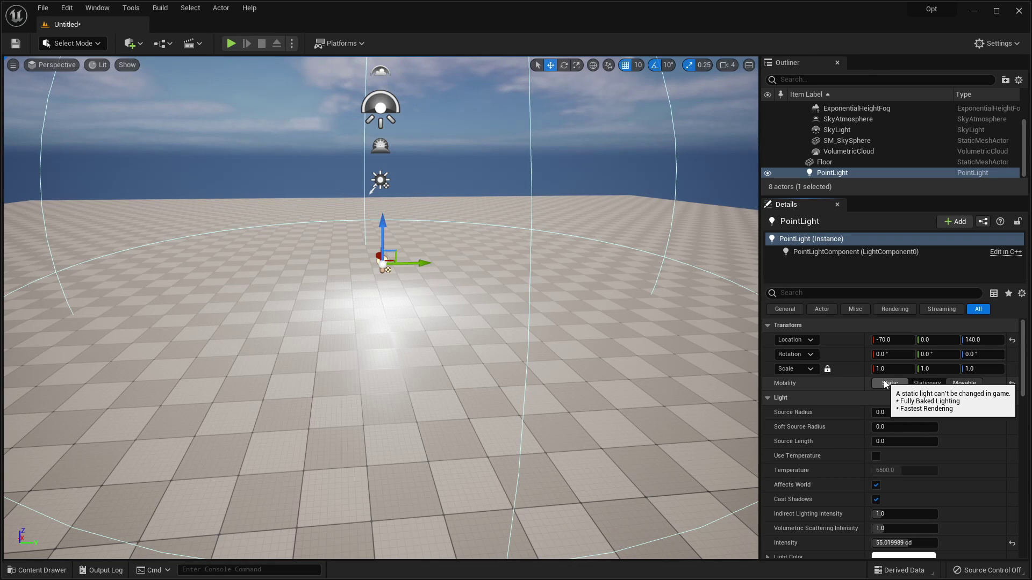
left_click(927, 383)
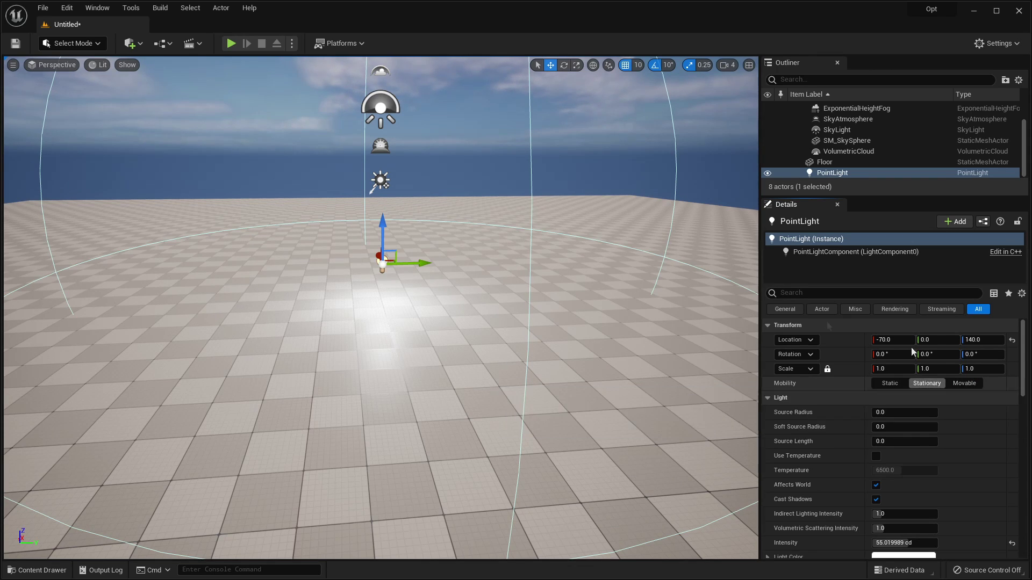
left_click(159, 8)
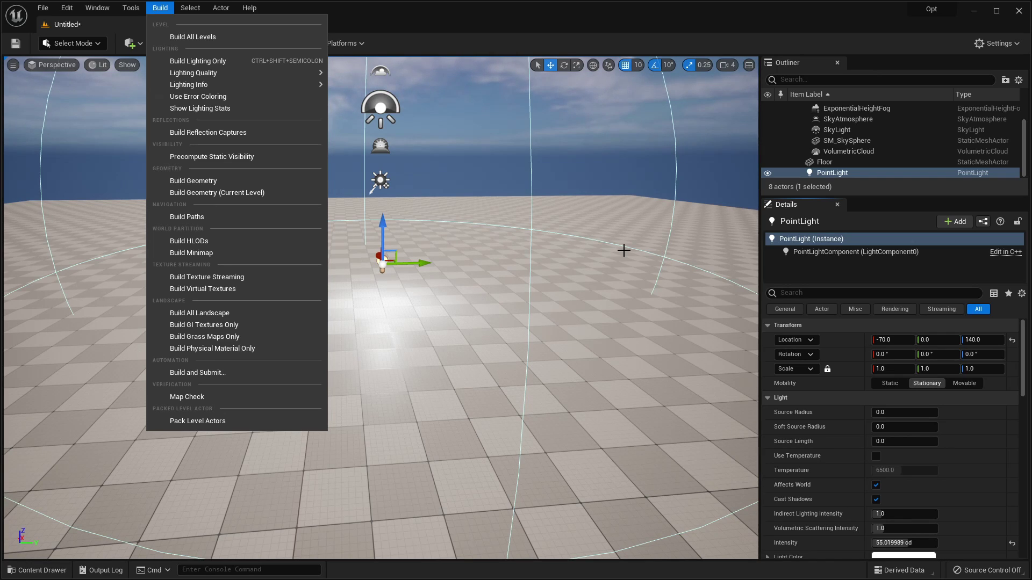
key("Escape")
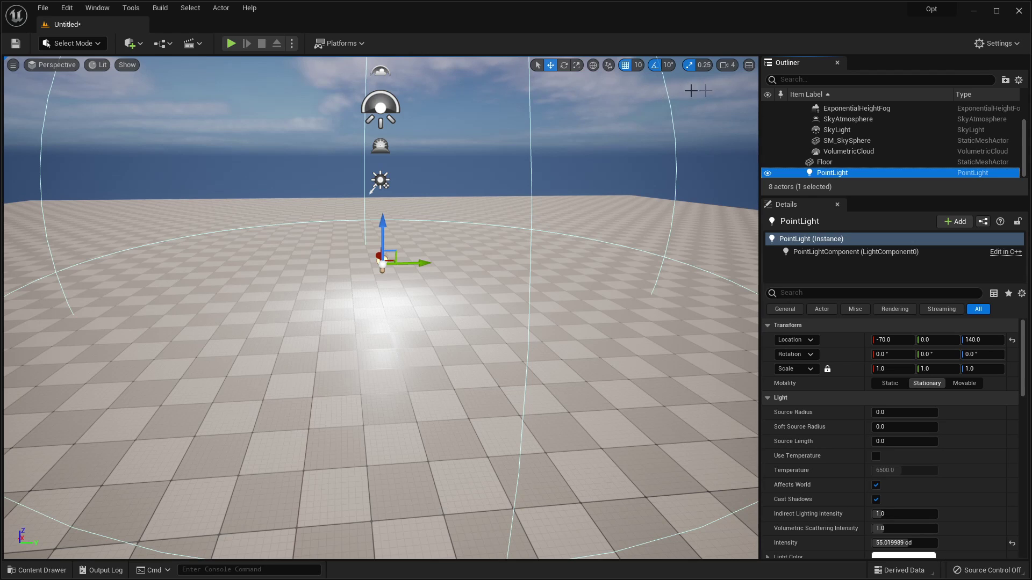
Set the PointLight's Max Draw Distance and Max Distance Fade Range to 4000.
scroll(928, 392, "down", 10)
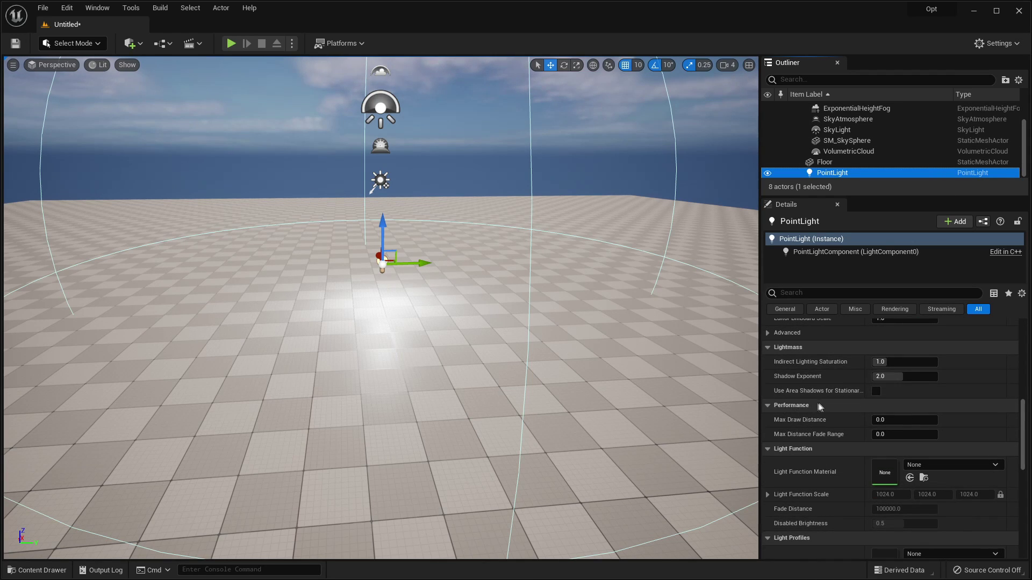
left_click(893, 424)
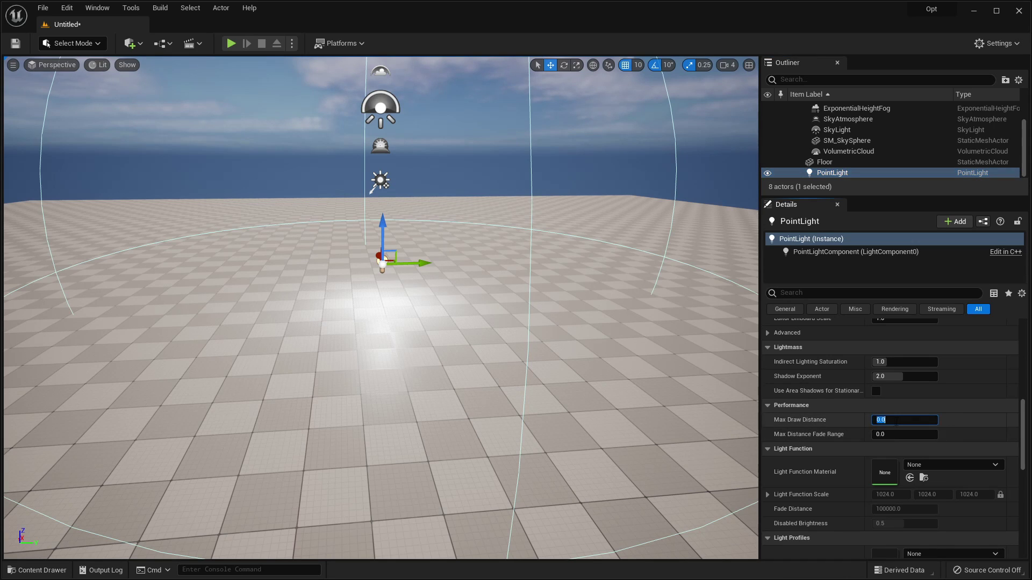
type("4000")
key("Return")
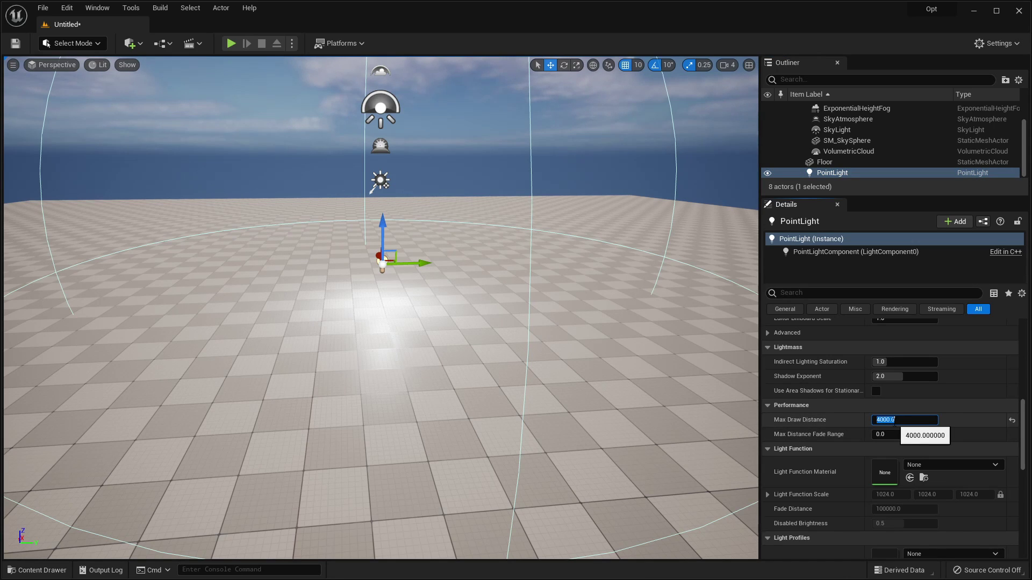
left_click(884, 434)
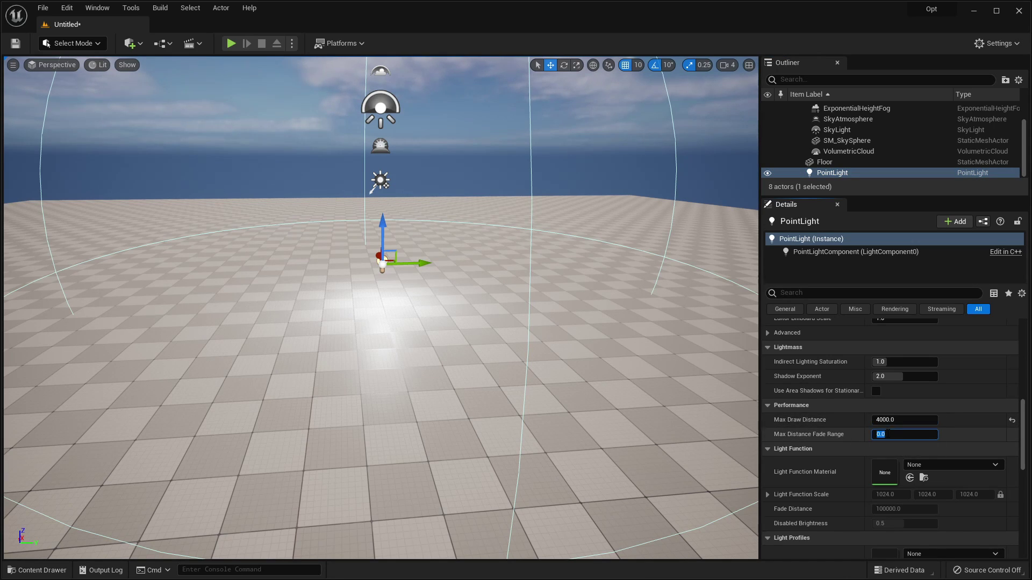
type("4000")
key("Return")
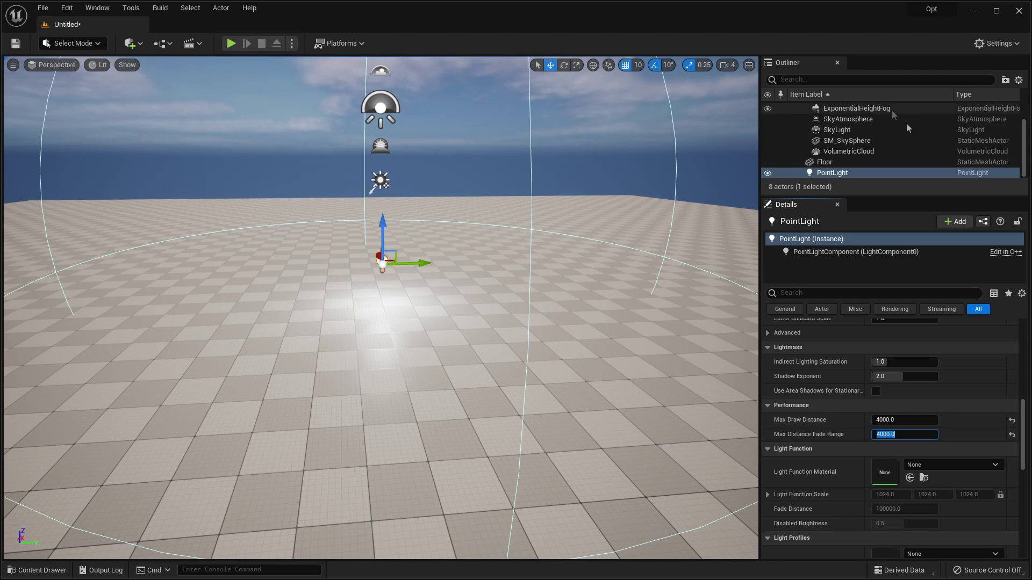
Delete the DirectionalLight from the level via the Outliner.
scroll(860, 132, "up", 2)
left_click(855, 129)
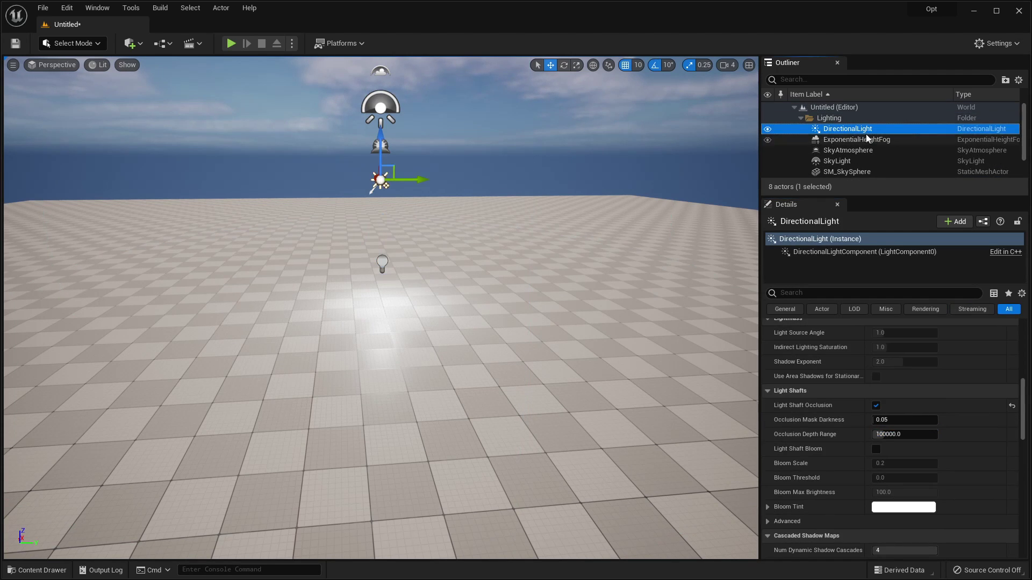
key("Delete")
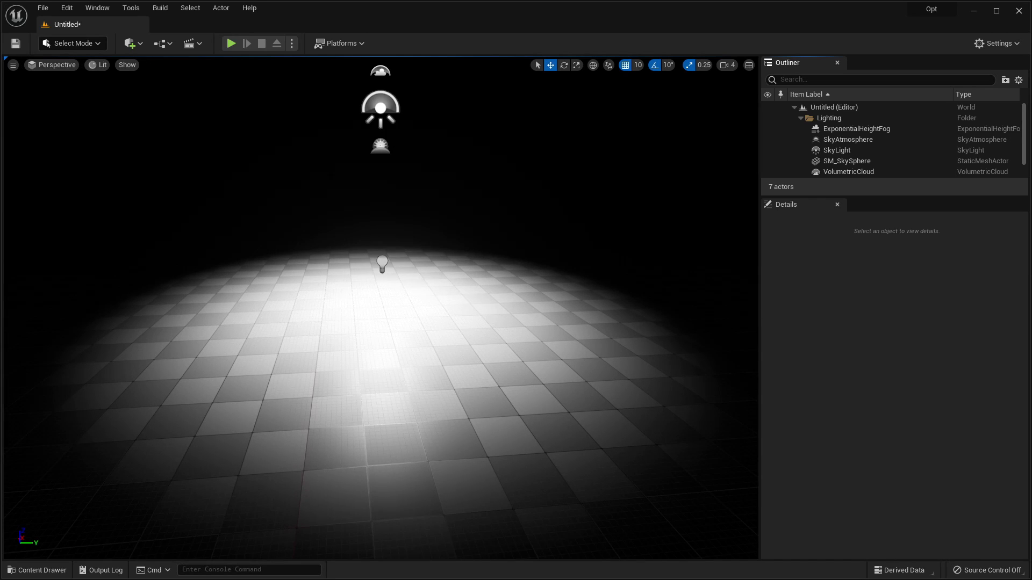
Play the level in the editor to see the mannequin lit by the point light, then stop.
left_click(239, 43)
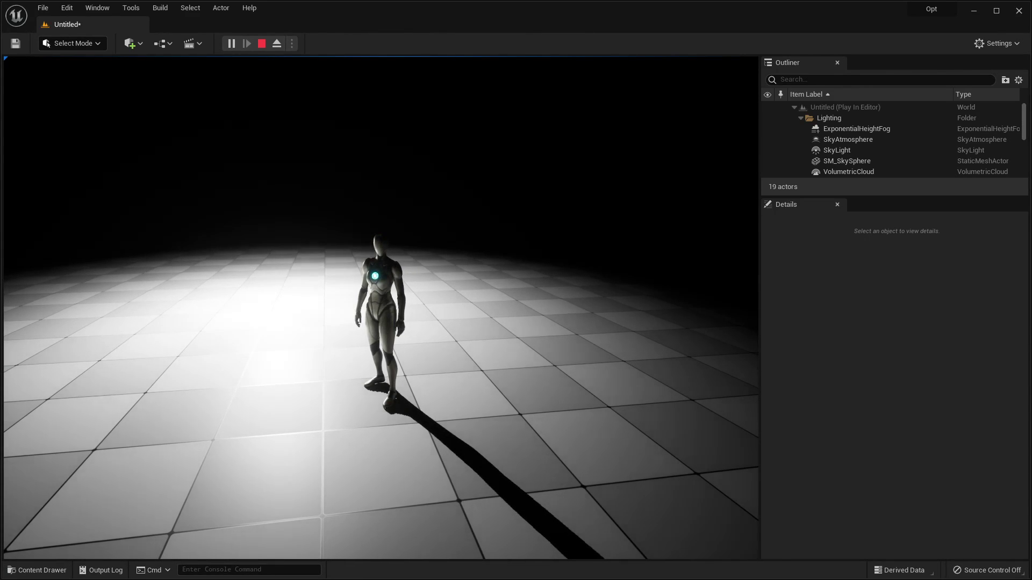
key("Escape")
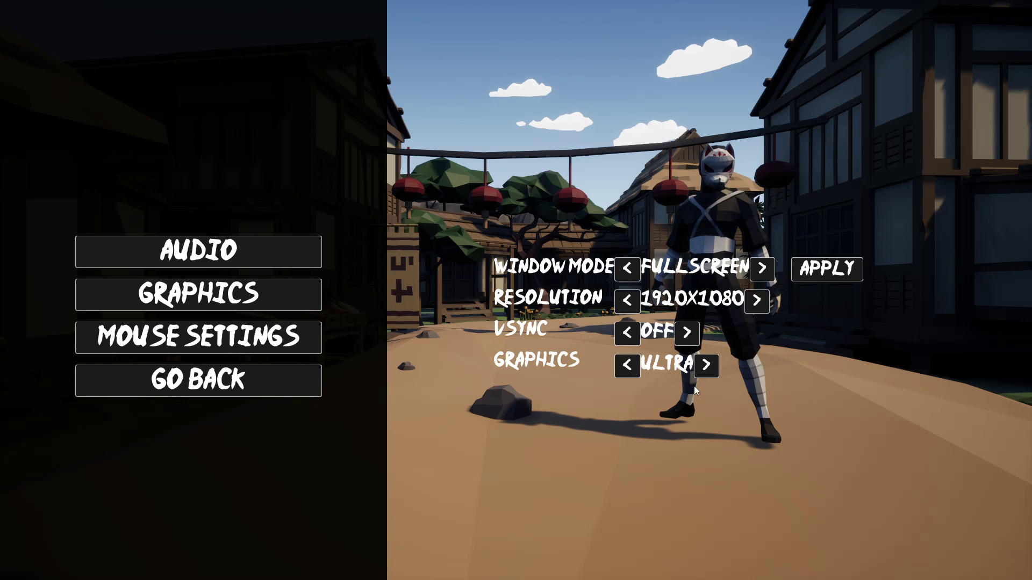
Cycle graphics quality through Epic, Medium and Low, return to Ultra, and apply.
left_click(716, 365)
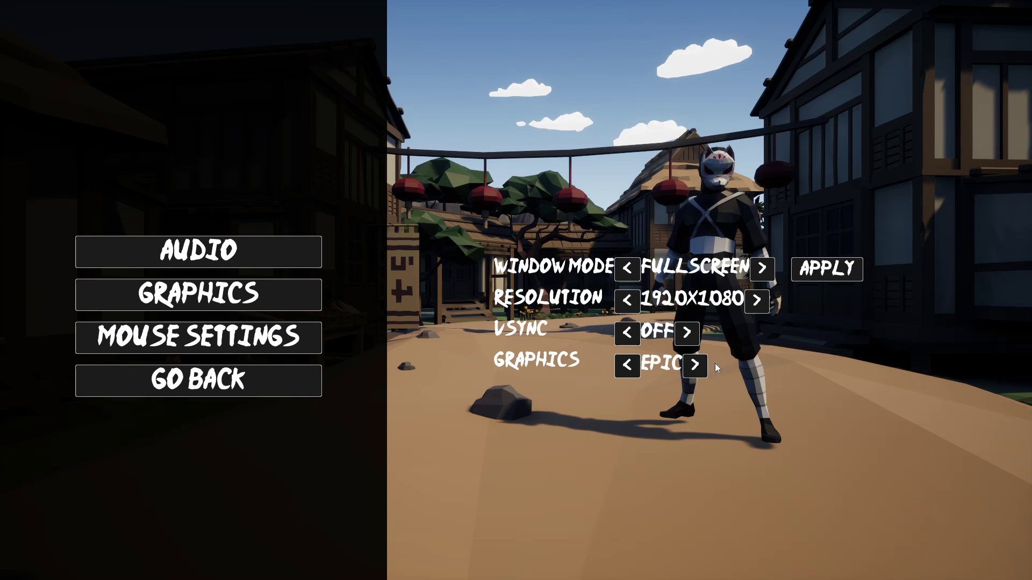
left_click(704, 367)
left_click(704, 367)
left_click(722, 366)
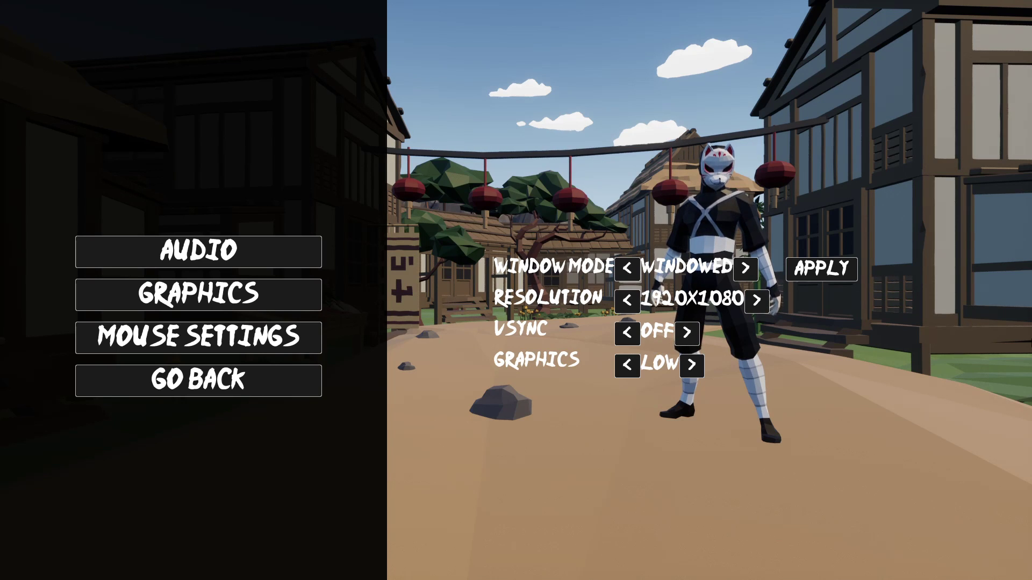
left_click(627, 365)
left_click(627, 365)
left_click(627, 365)
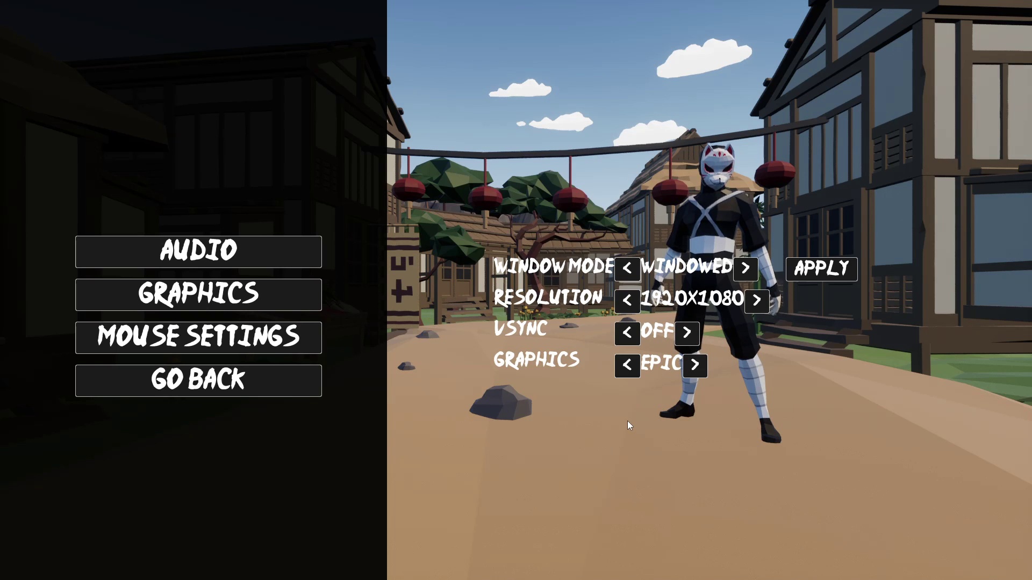
left_click(627, 365)
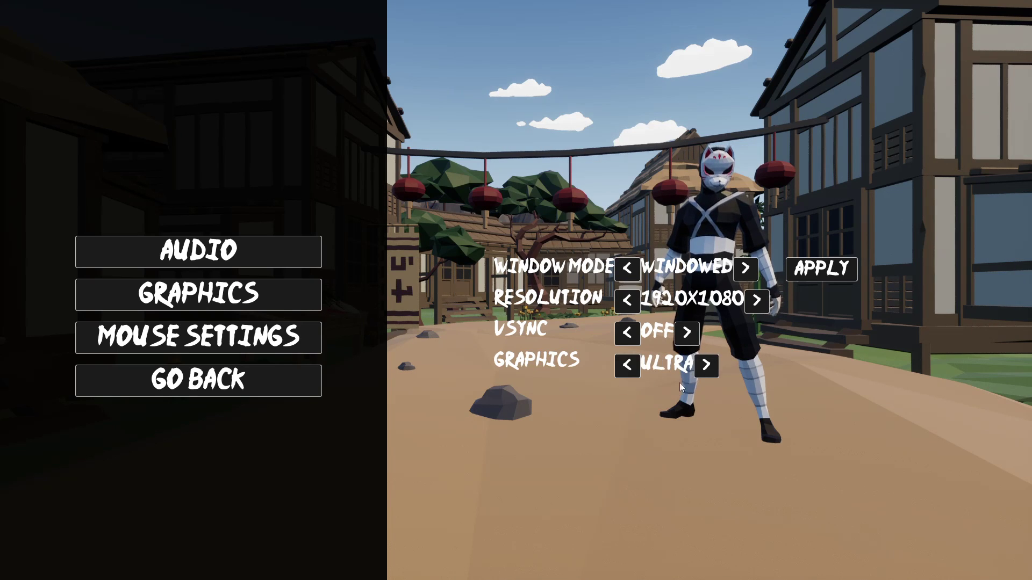
left_click(814, 271)
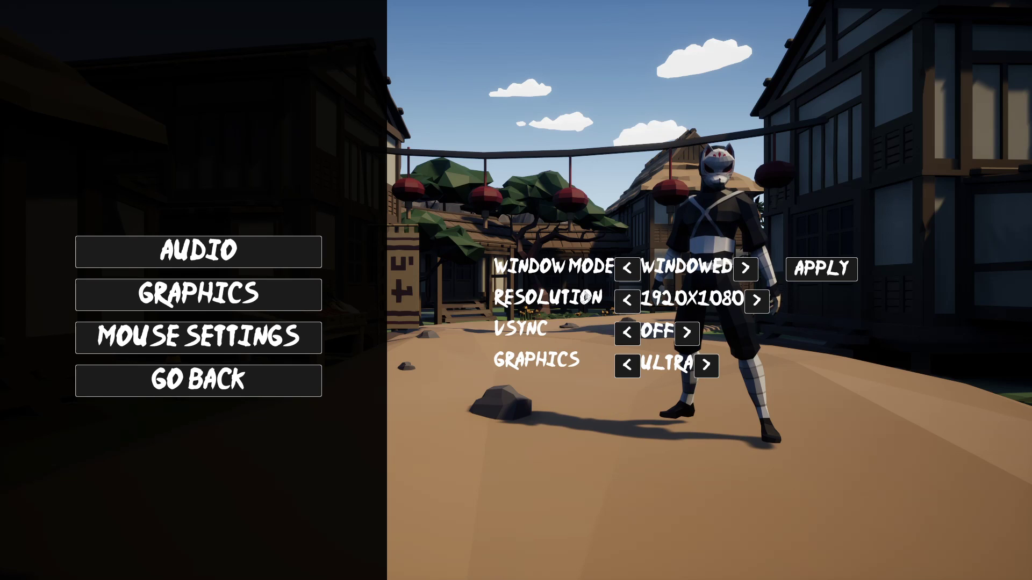
Step the resolution up to 2560X1440, then down through 1920X1080 to 1280X720.
left_click(755, 302)
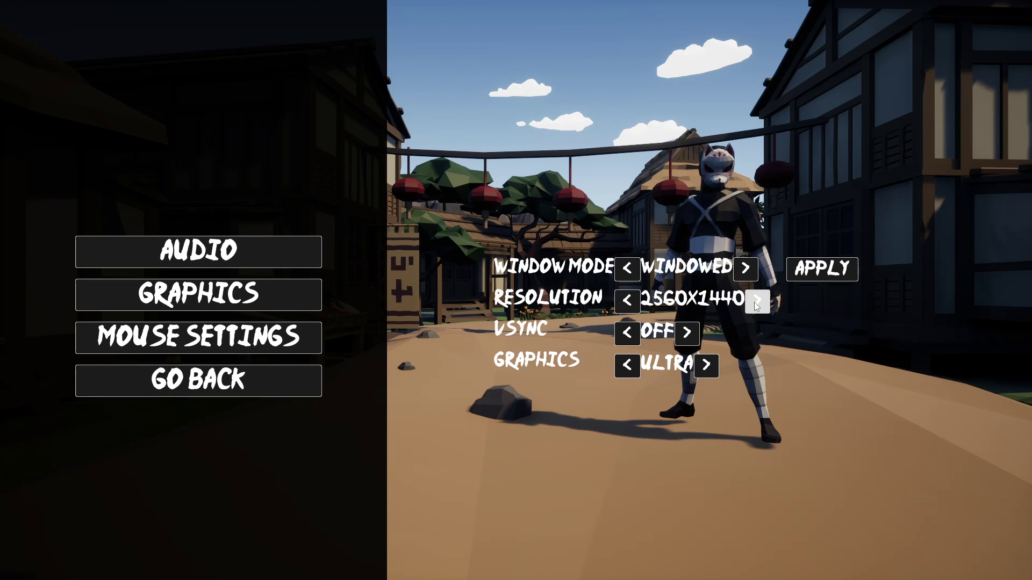
left_click(627, 301)
left_click(627, 301)
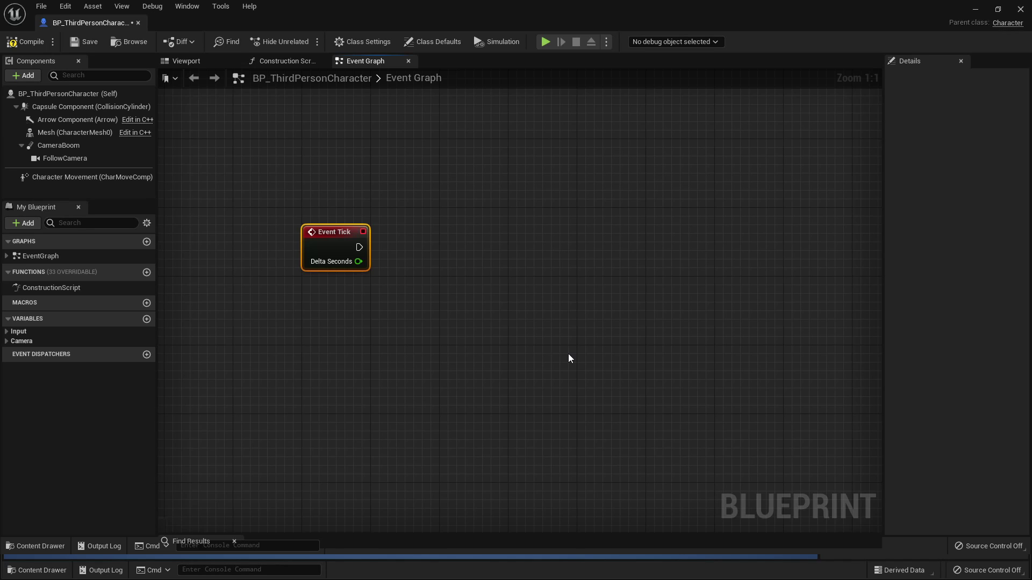
Drag the Event Tick node down and to the left in the Event Graph.
left_click_drag(350, 239, 315, 299)
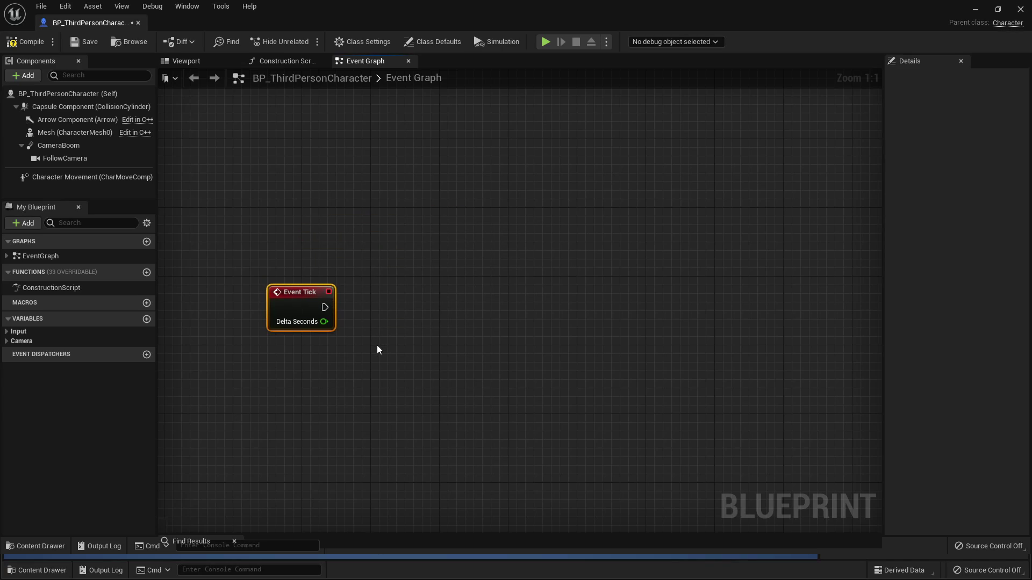